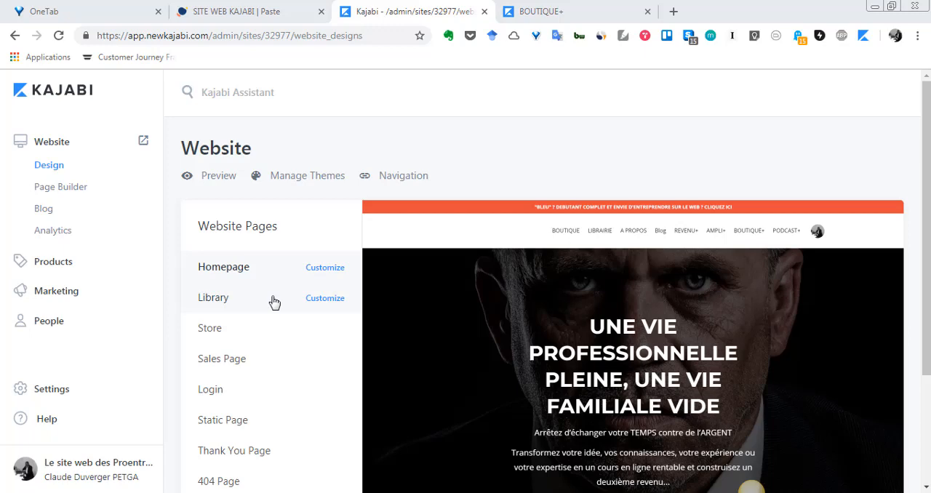
Step: Open the Library page for customization and look through its sections and preview
left_click(325, 302)
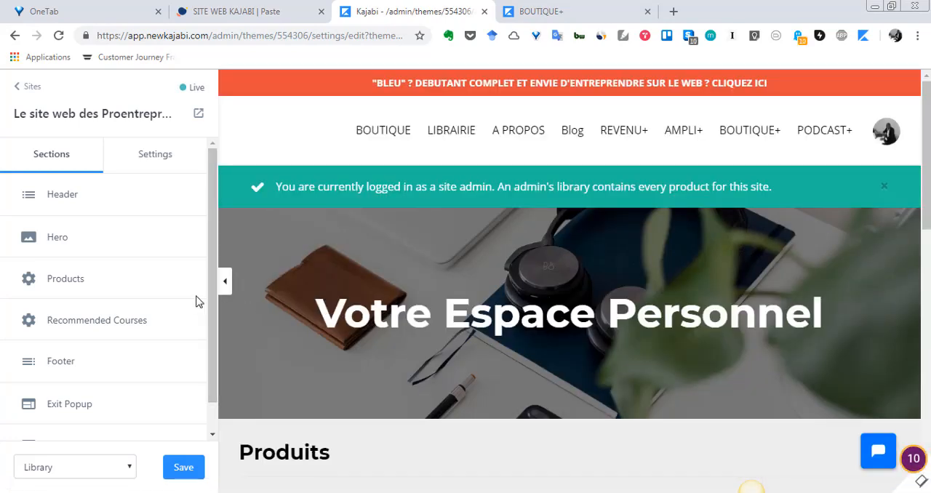
scroll(82, 259, "down", 1)
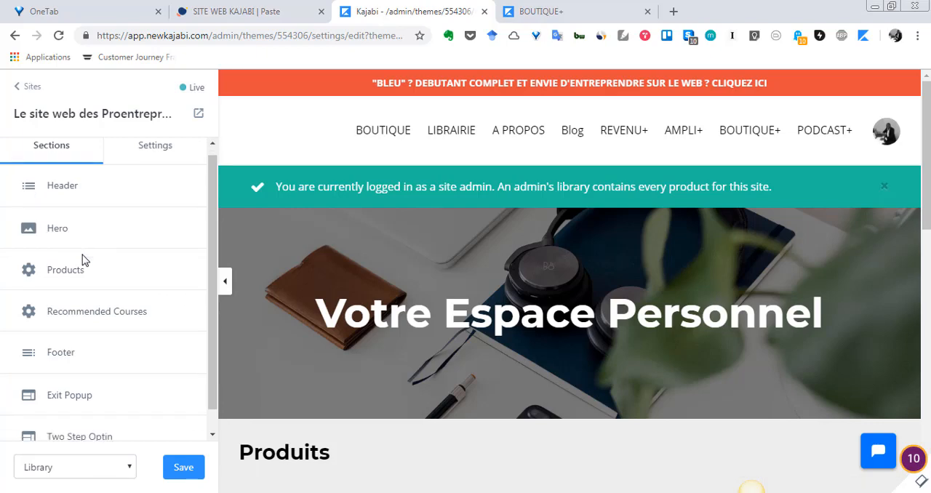
scroll(82, 260, "down", 1)
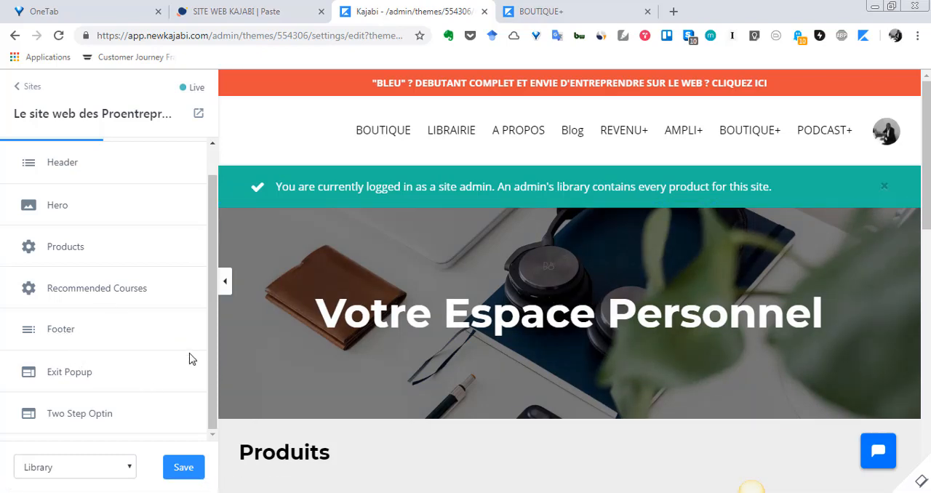
scroll(902, 269, "down", 10)
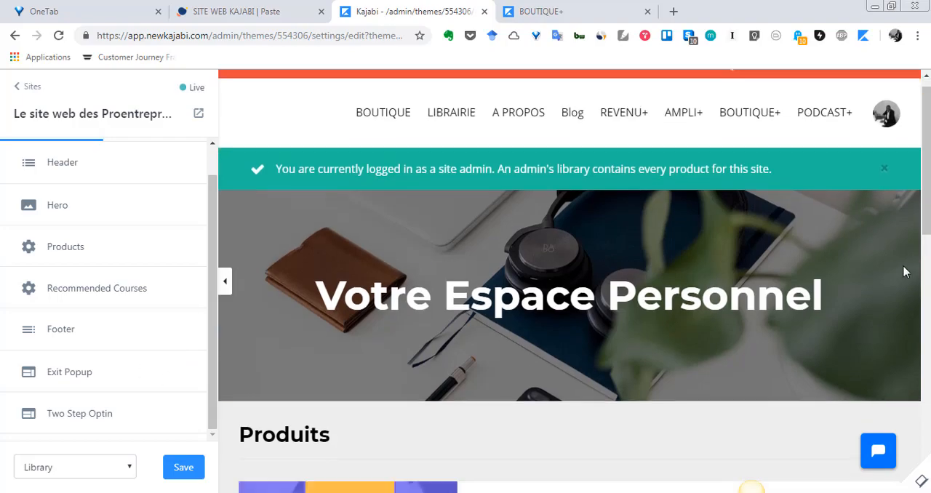
scroll(901, 280, "up", 10)
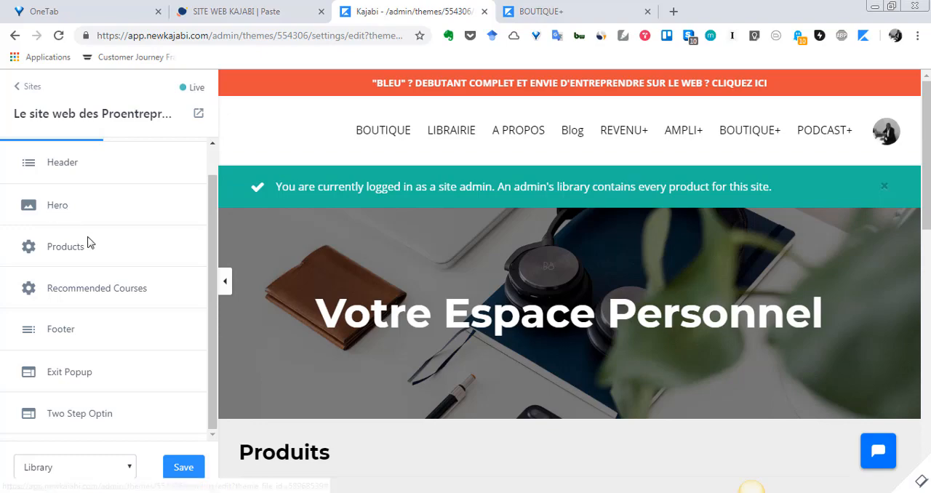
Step: Examine the settings of the Products section and the Recommended Courses section against the page preview
left_click(80, 256)
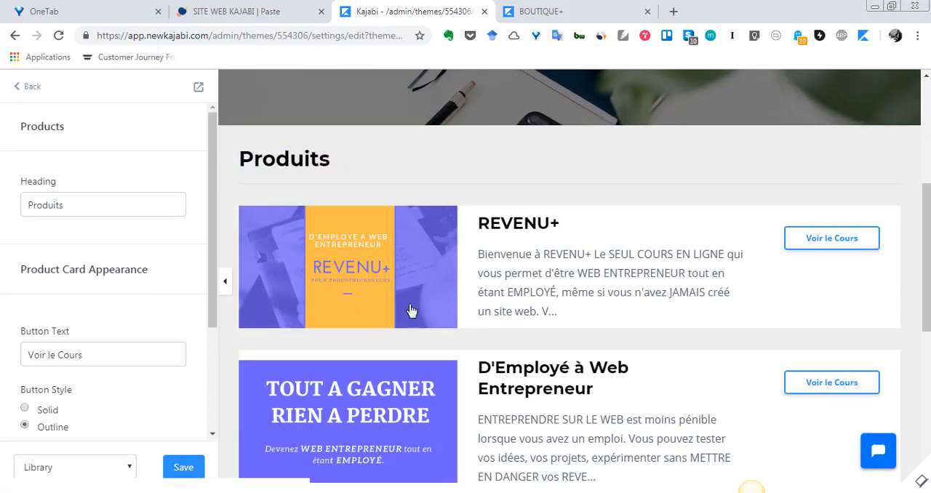
left_click(18, 93)
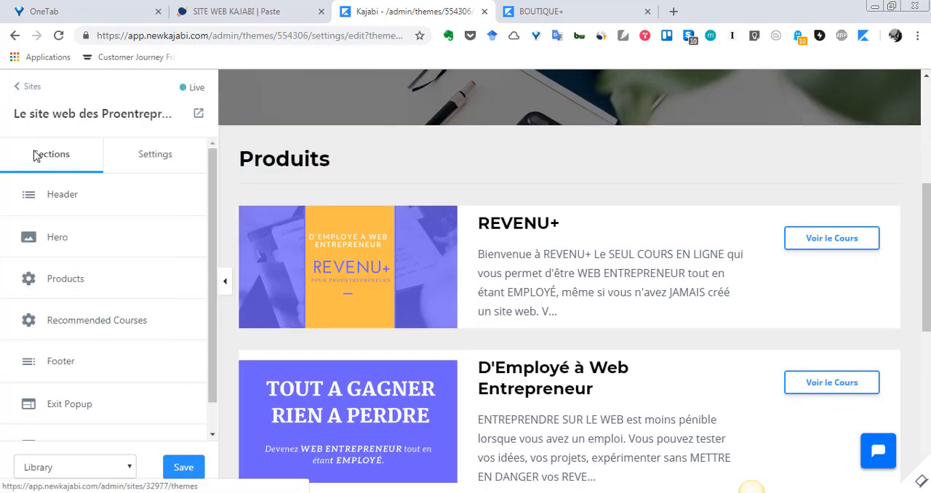
left_click(97, 328)
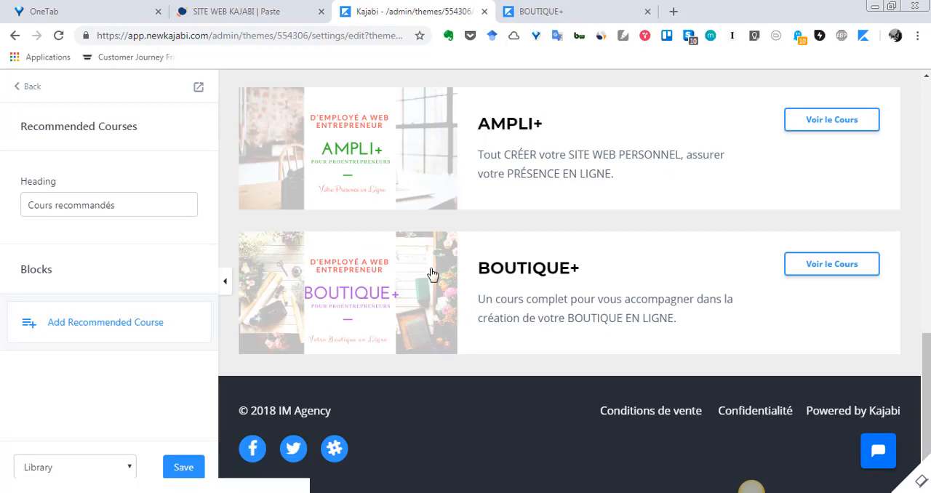
scroll(430, 273, "up", 2)
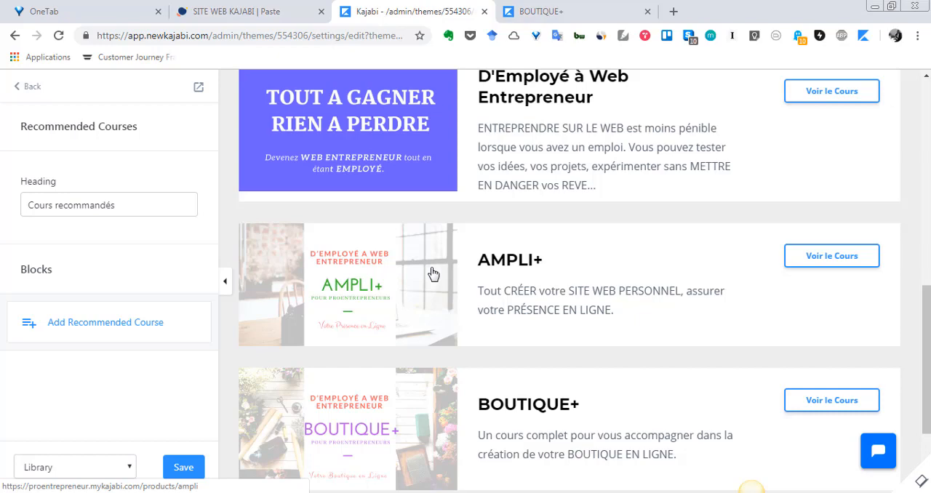
Step: Add a recommended course block to the Recommended Courses section and return to the sections list
left_click(32, 327)
left_click(31, 324)
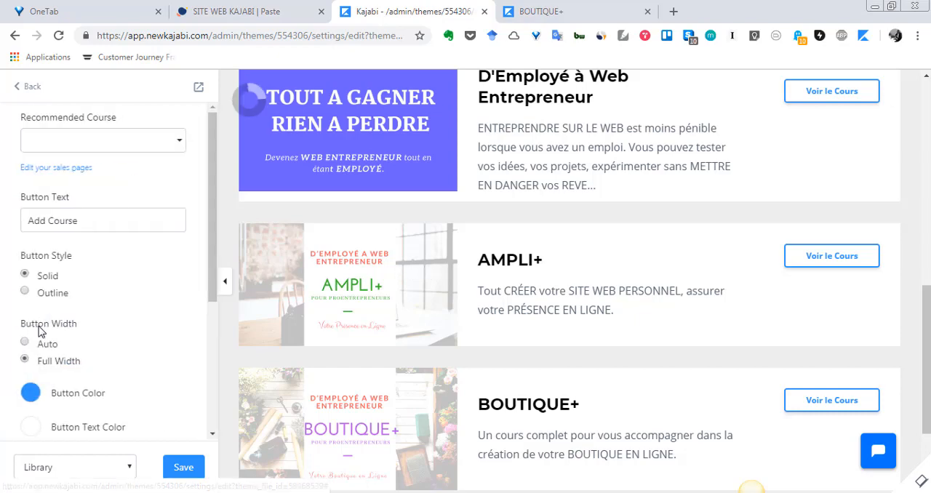
left_click(17, 87)
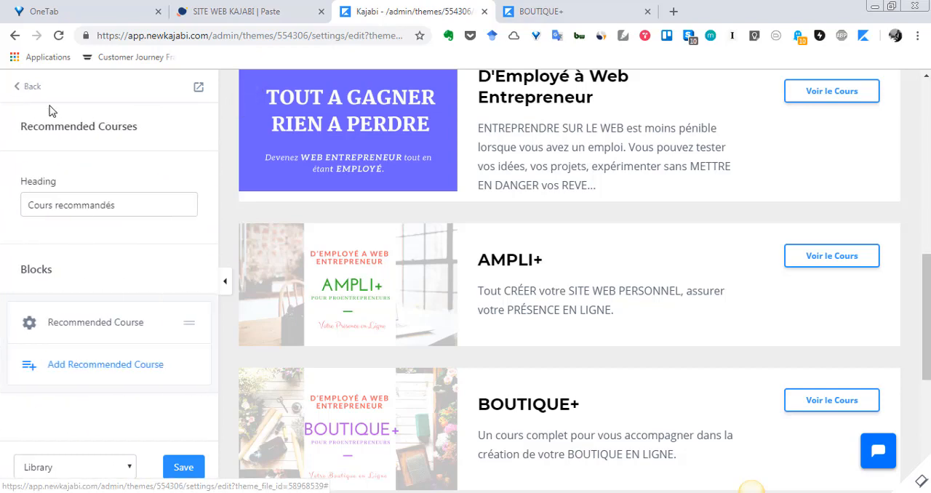
left_click(20, 88)
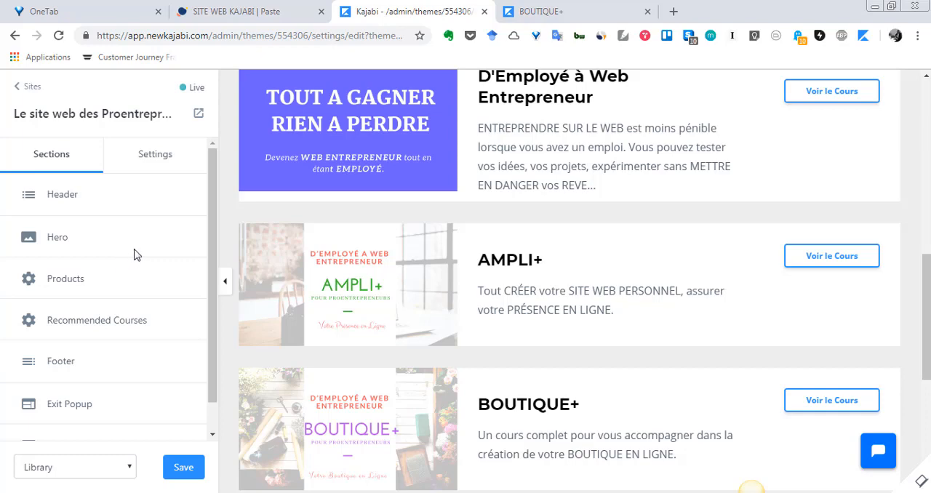
Step: Open the Hero section's settings, check the products beneath it, and toggle Show Hero off and back on
scroll(538, 269, "up", 10)
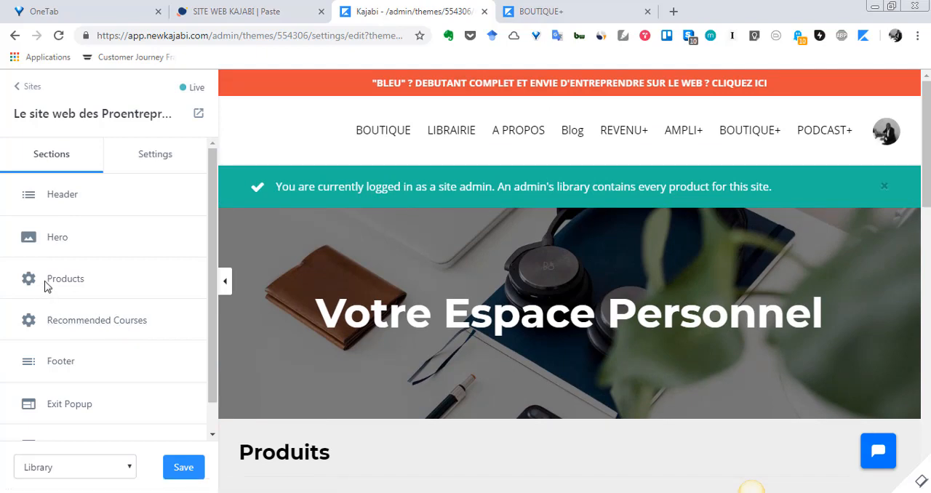
left_click(58, 239)
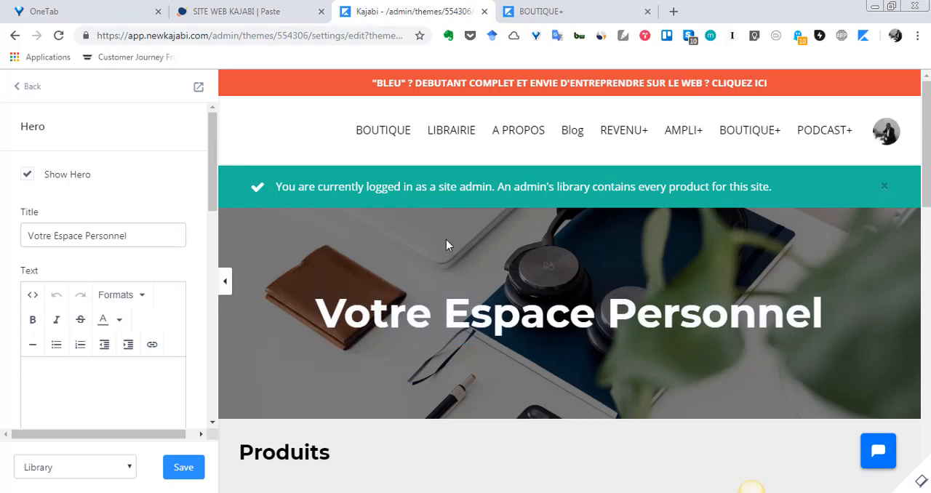
scroll(446, 240, "down", 4)
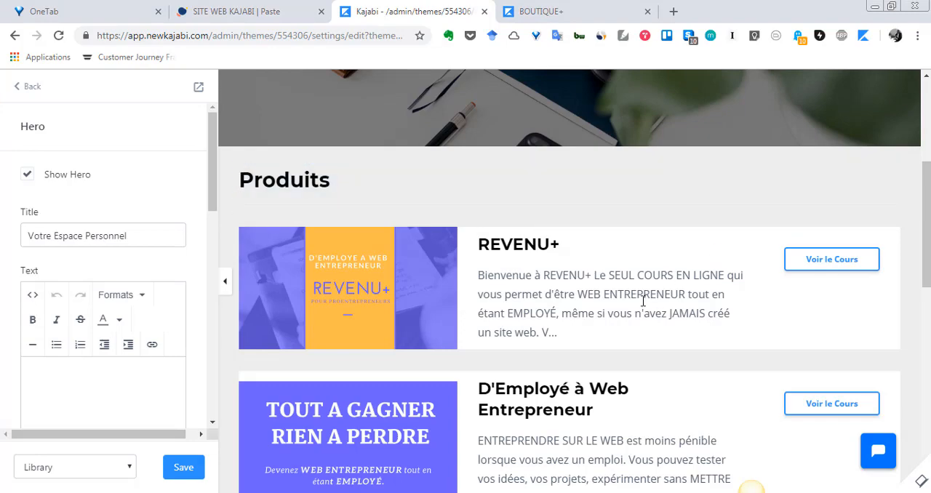
scroll(604, 304, "down", 2)
scroll(603, 304, "up", 2)
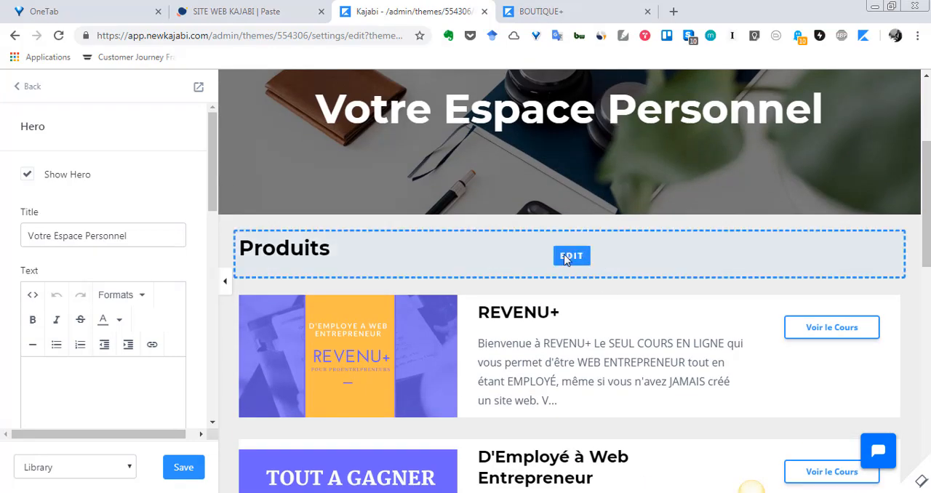
scroll(565, 334, "up", 3)
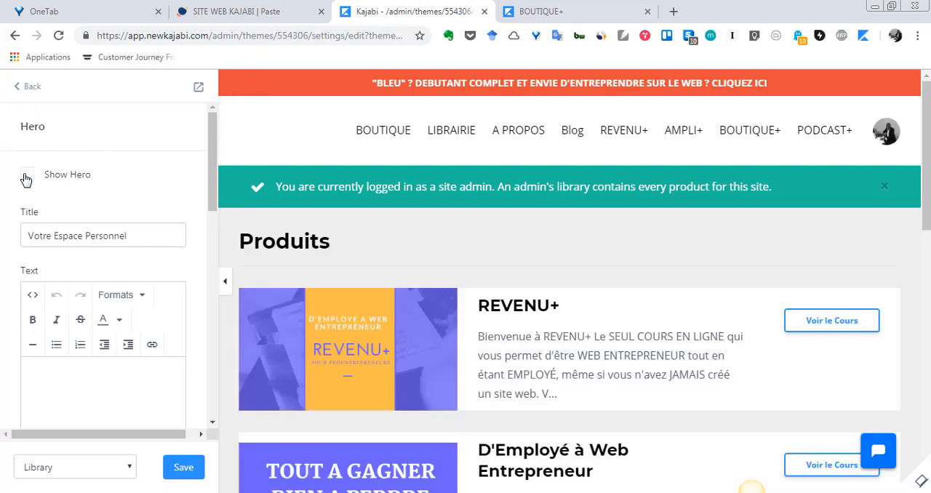
left_click(27, 179)
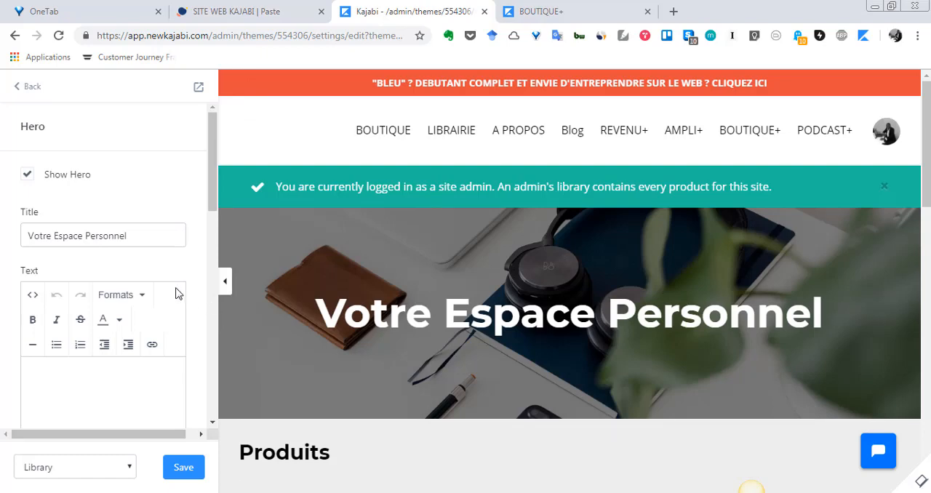
Step: Change the hero title to "Votre Espace Personnel Pro" and enter the text "Merci de m'avoir faut confiance"
scroll(174, 292, "down", 1)
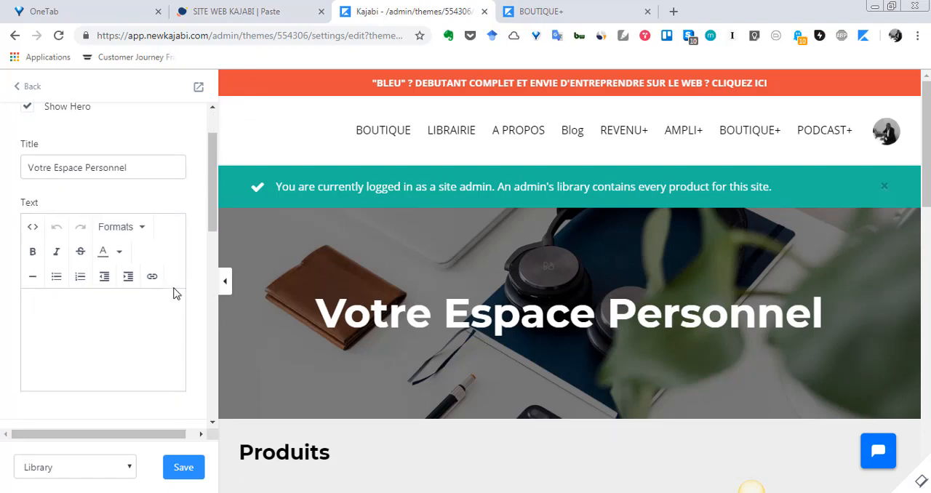
left_click(143, 166)
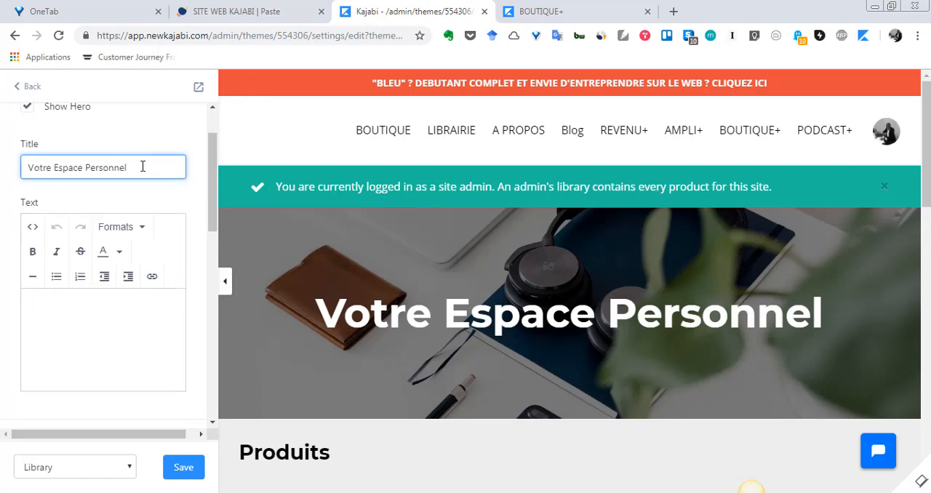
type("Pro")
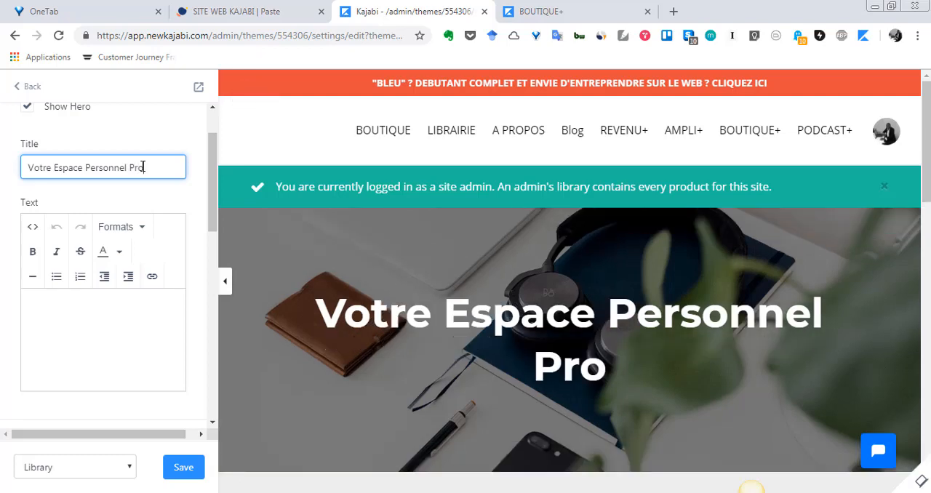
left_click(106, 323)
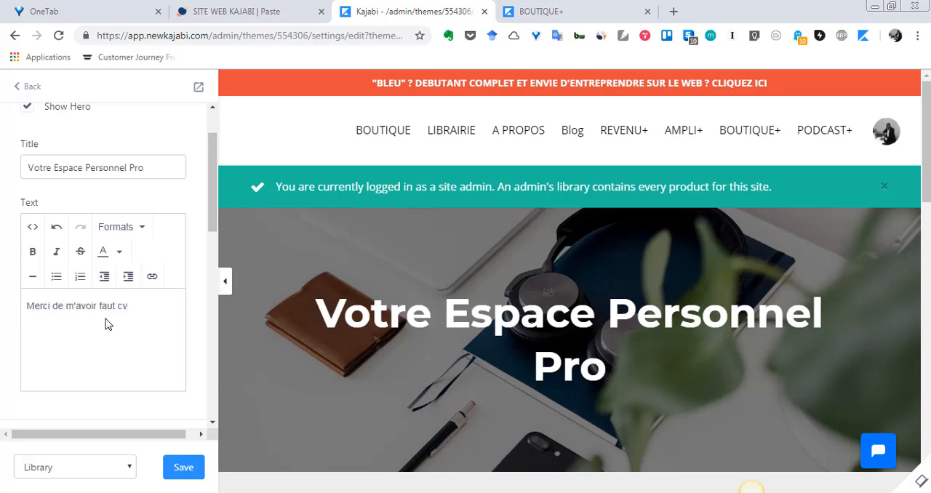
type("onfiance")
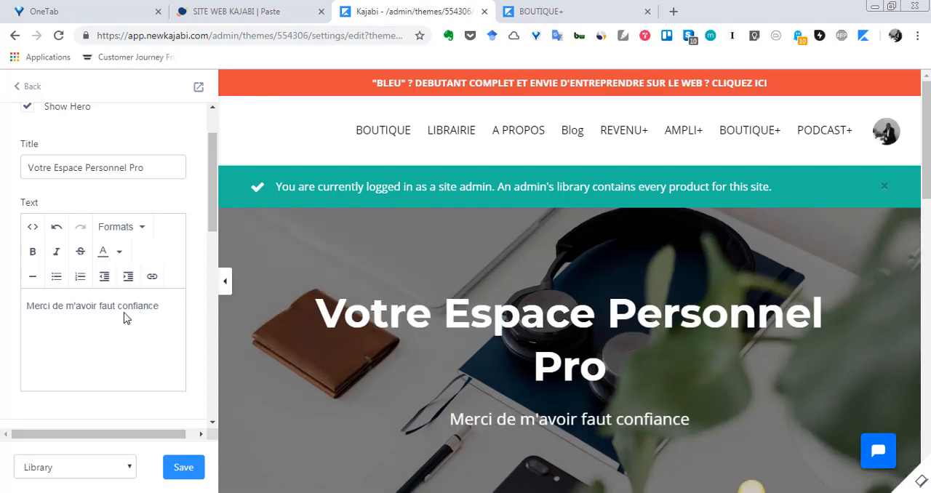
Step: Look over the hero's Section Appearance options and save the Library page changes
scroll(166, 385, "down", 3)
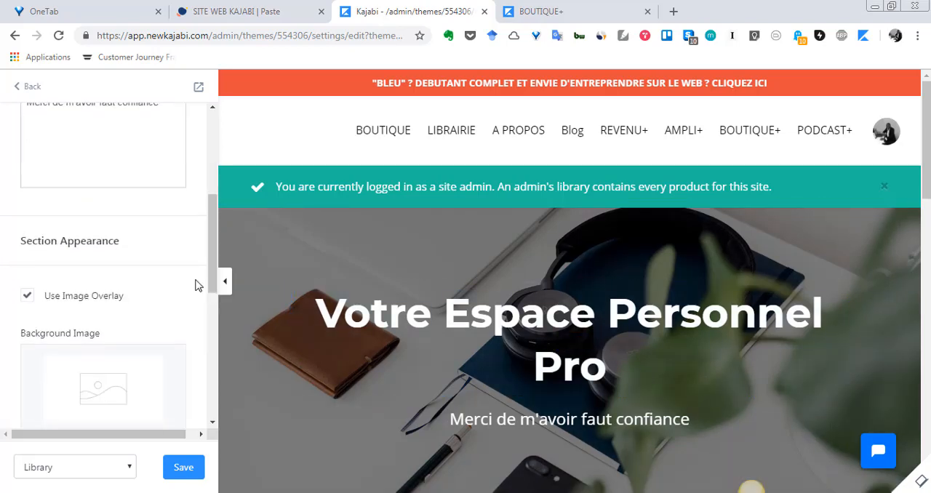
scroll(166, 266, "up", 1)
scroll(150, 267, "down", 3)
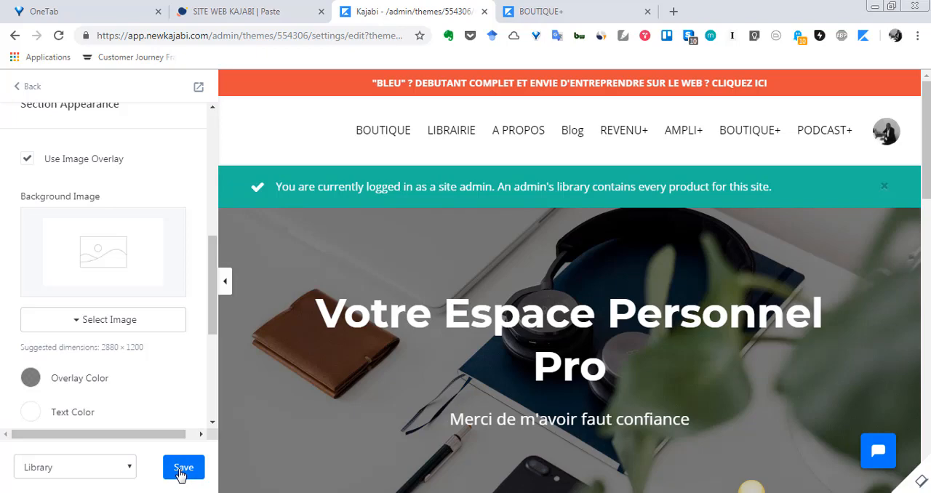
left_click(182, 469)
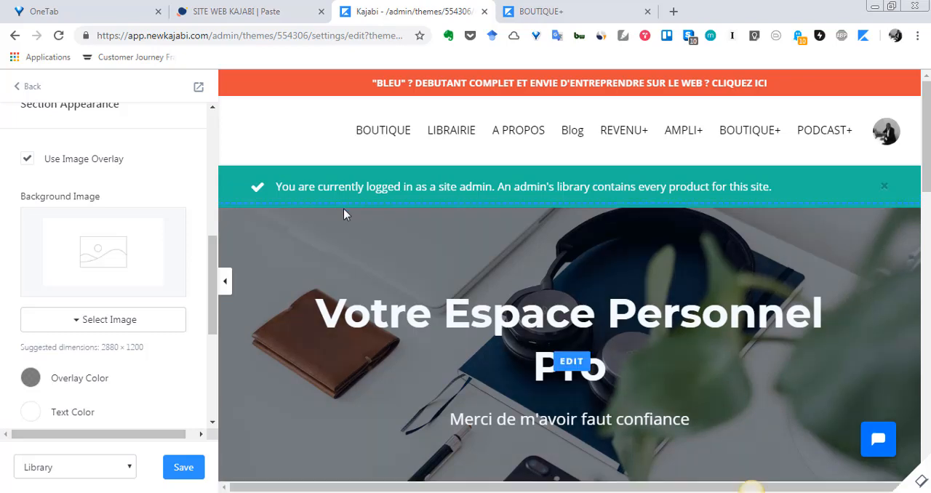
Step: Upload cours_kajabi from the computer's Mes images folder as the hero's background image and check it in the preview
left_click(93, 327)
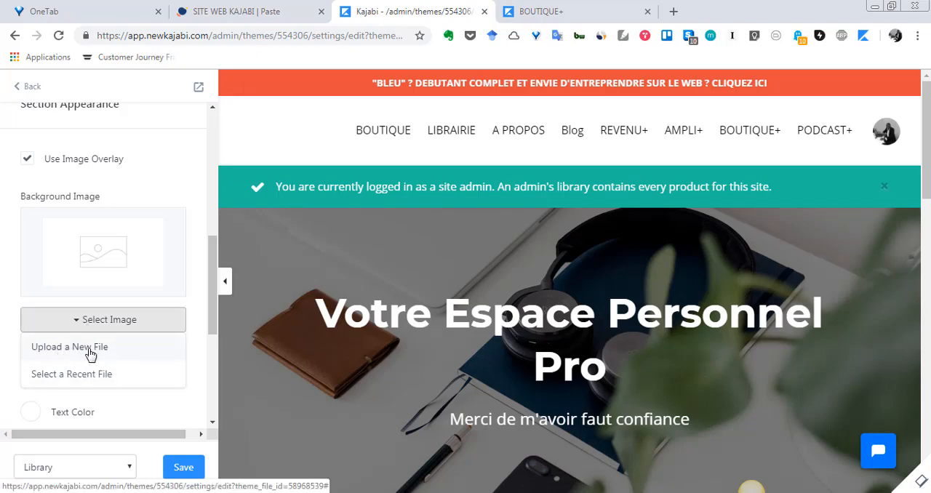
left_click(102, 354)
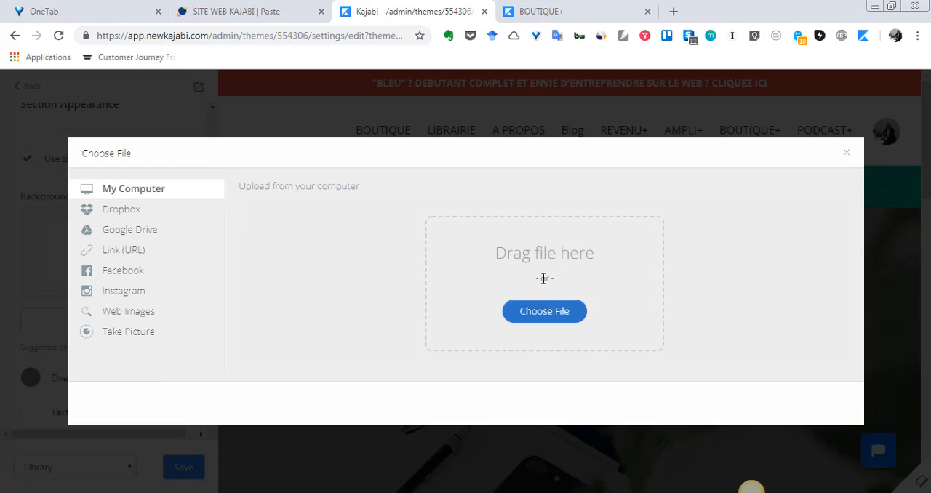
left_click(555, 315)
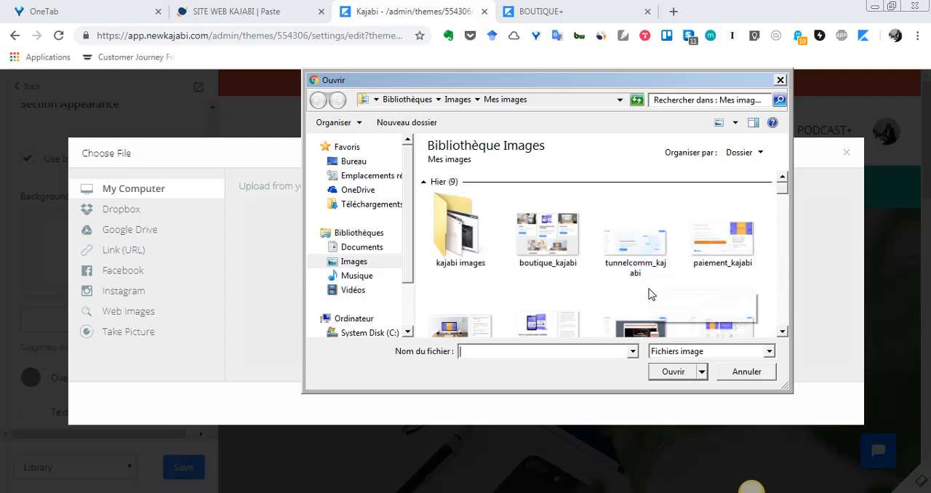
left_click(783, 332)
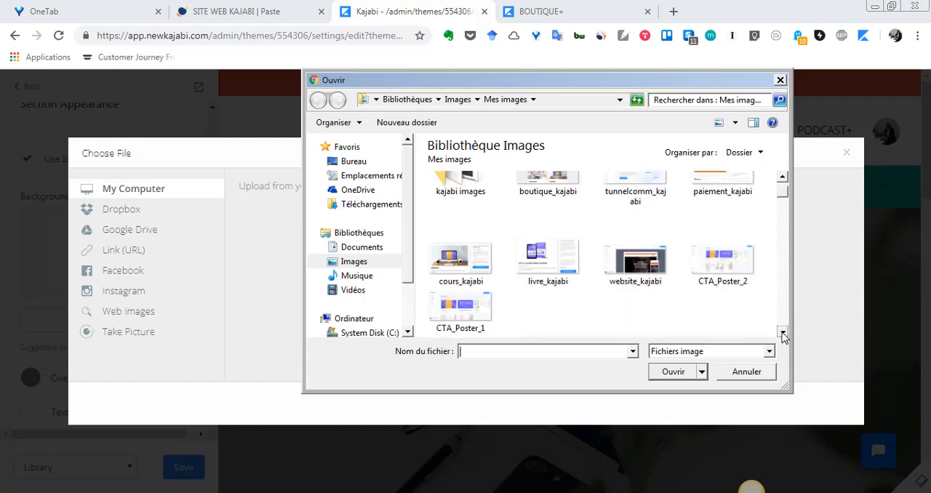
left_click(782, 332)
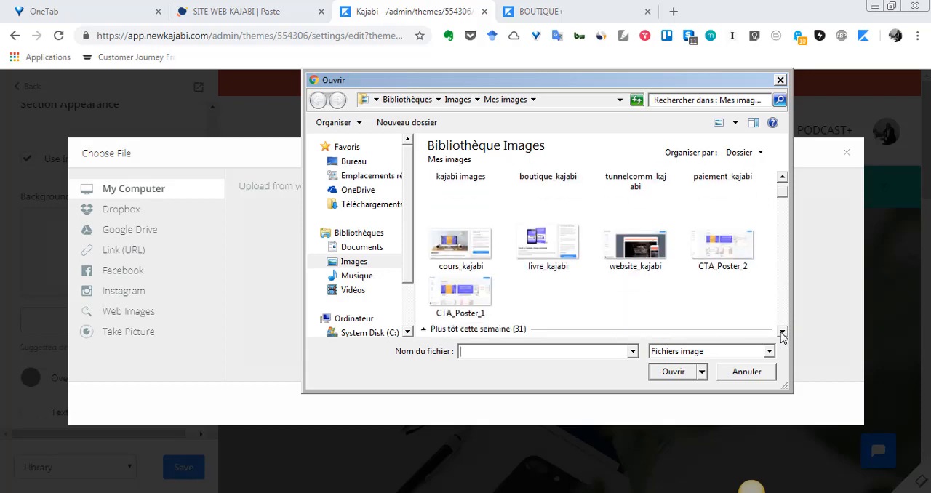
left_click(474, 247)
left_click(682, 374)
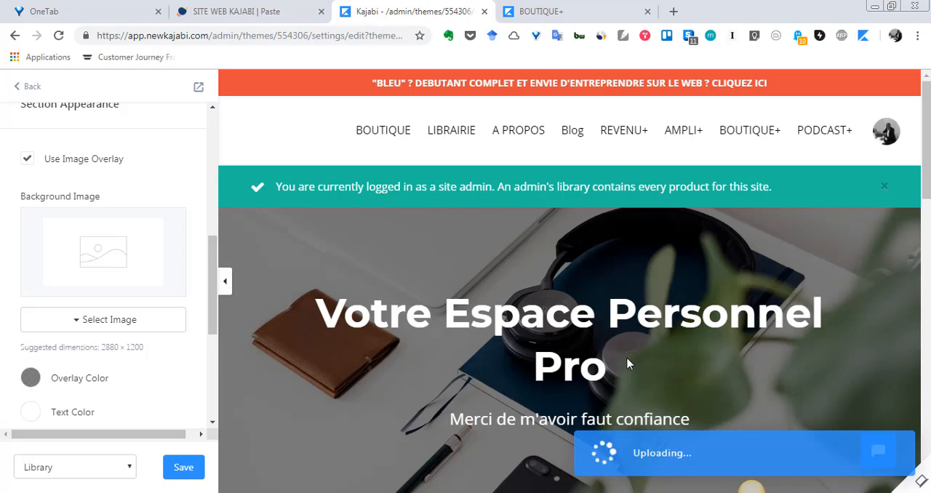
scroll(618, 364, "down", 1)
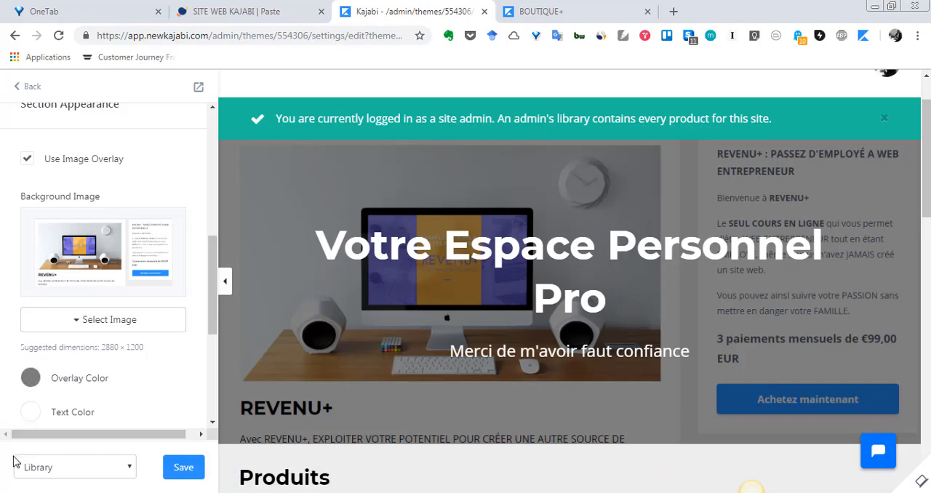
scroll(92, 340, "up", 5)
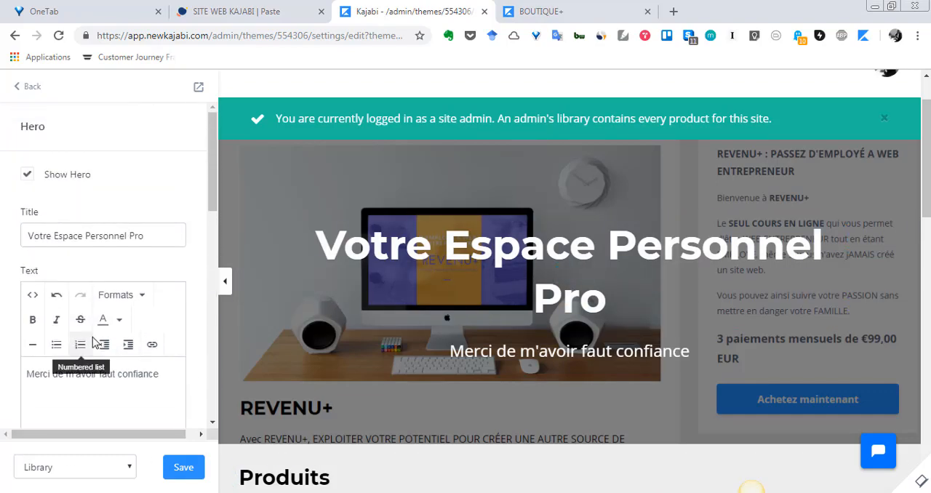
scroll(92, 340, "down", 1)
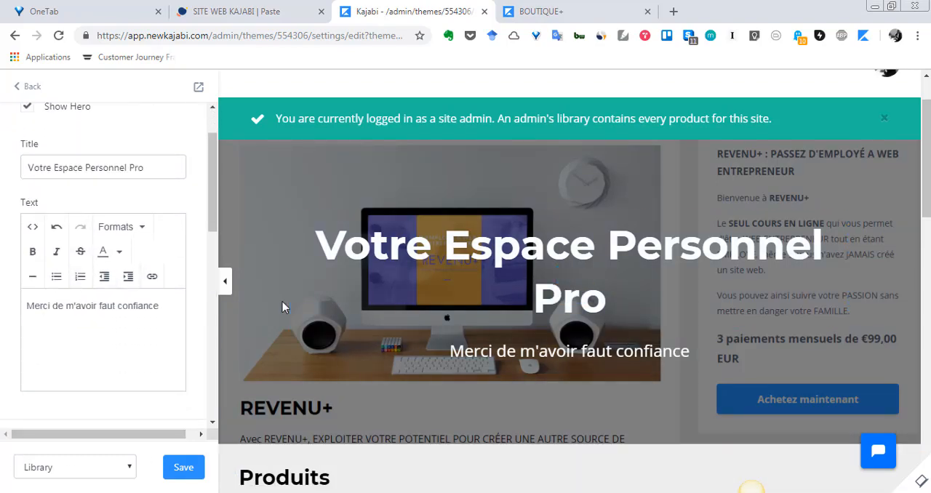
Step: Open the Products section's settings from the page preview and change its heading to "Mes Produits"
scroll(553, 380, "down", 1)
scroll(551, 381, "down", 3)
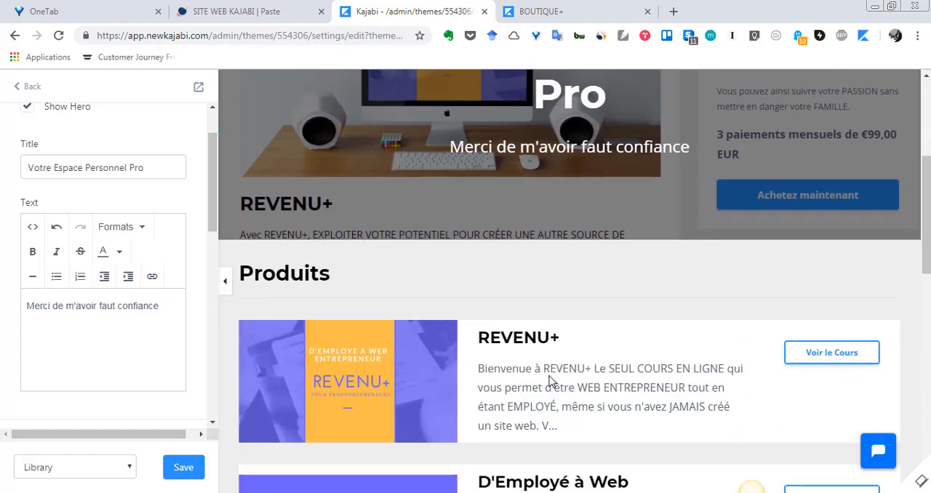
scroll(550, 376, "up", 4)
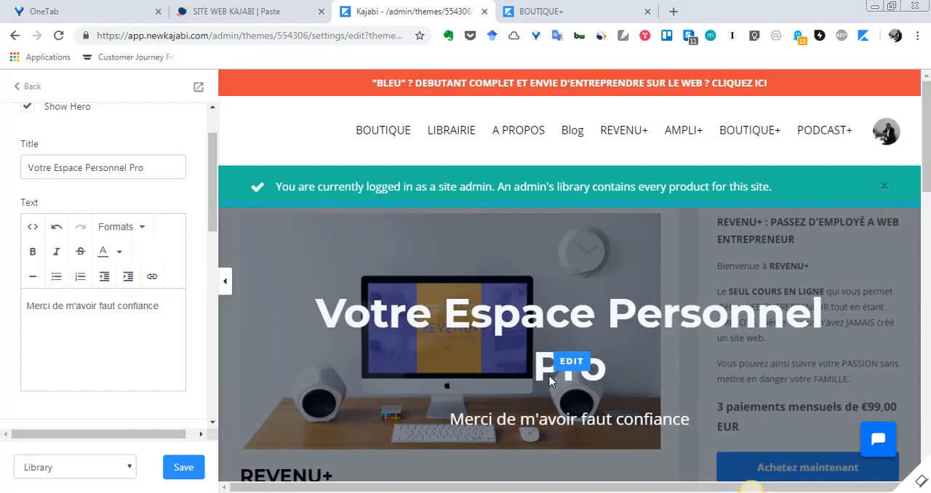
scroll(551, 380, "down", 5)
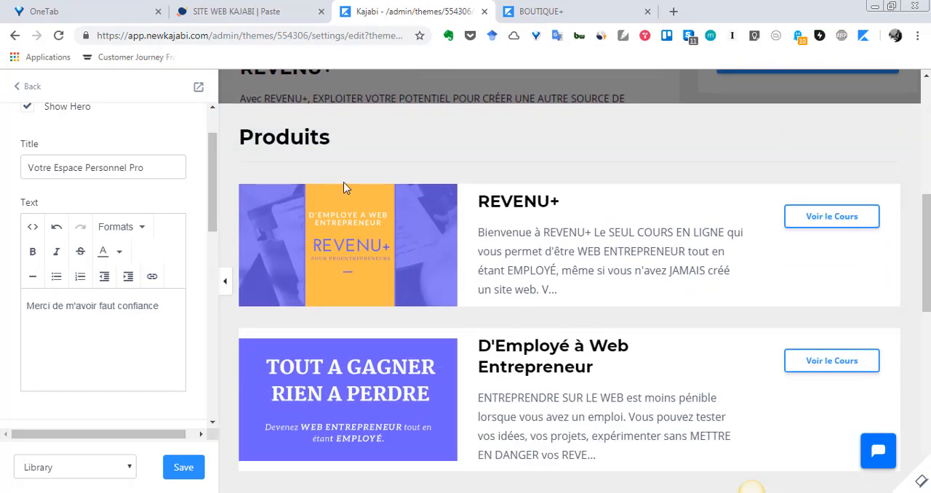
left_click(571, 144)
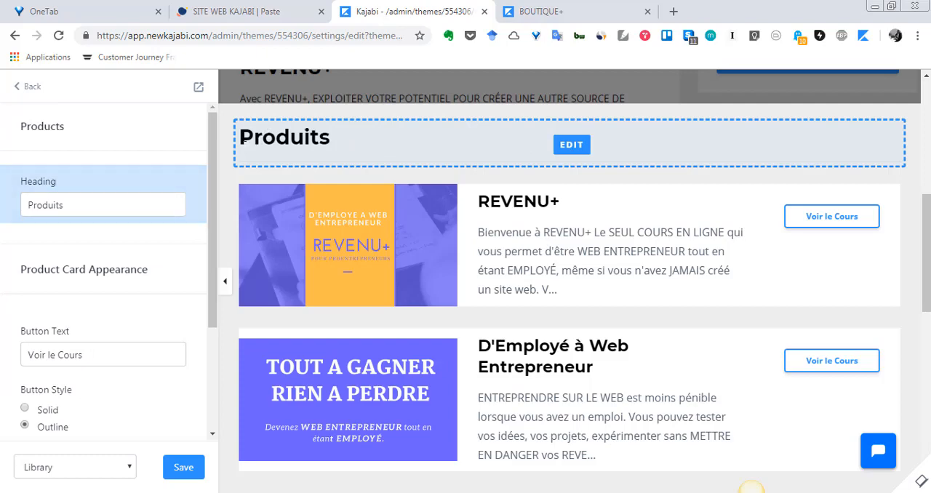
left_click(28, 206)
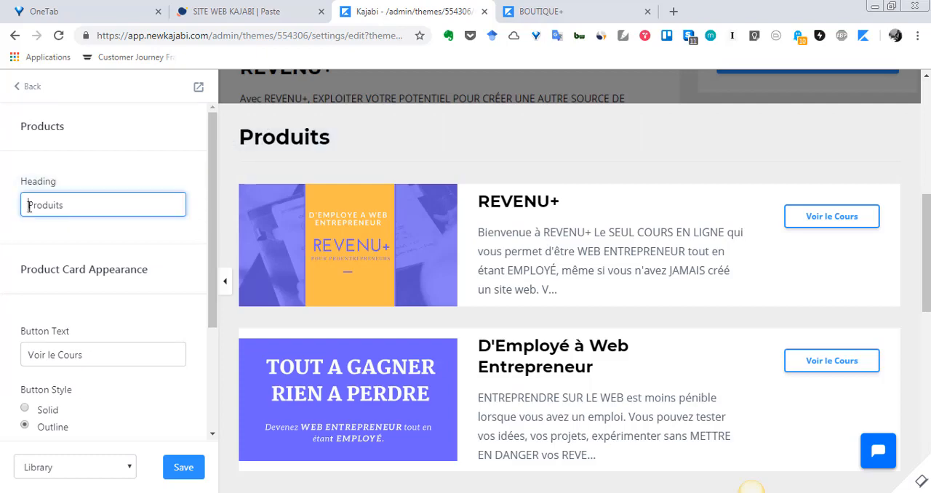
type("Mes")
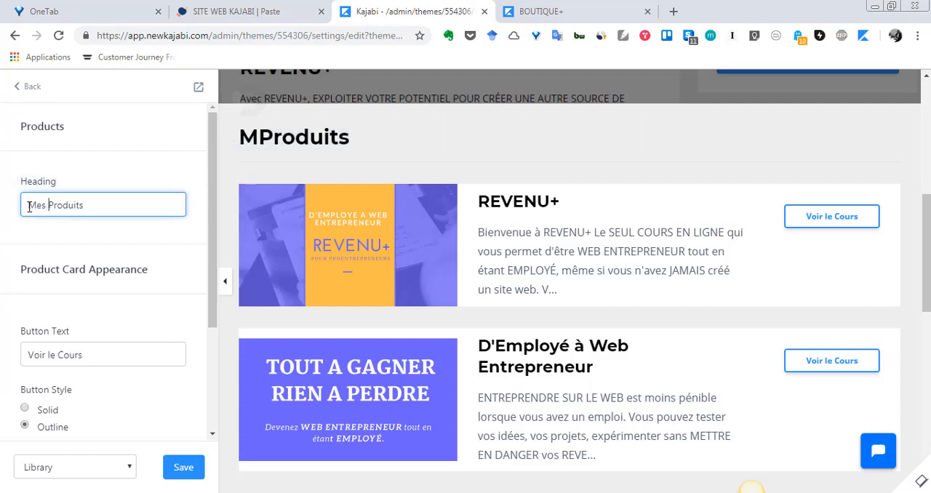
Step: Set the product card buttons to the Solid style and give them the yellow button color
scroll(63, 298, "down", 2)
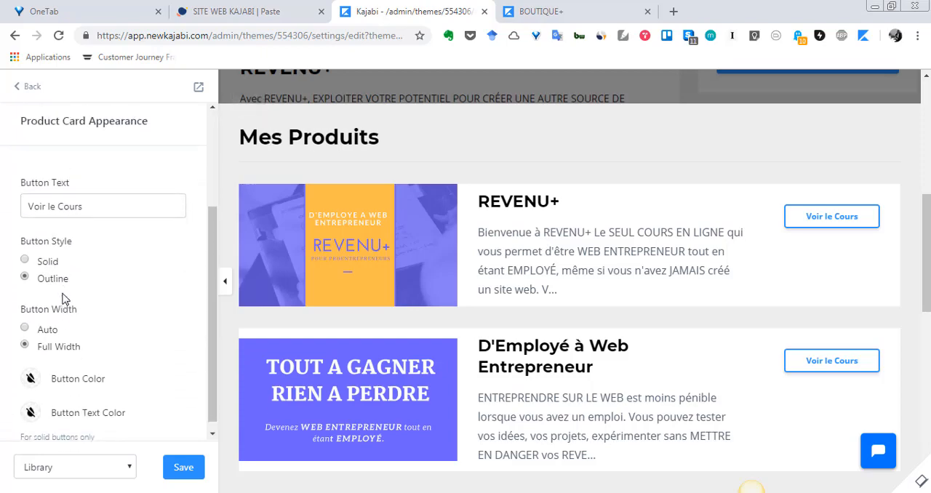
scroll(63, 298, "up", 1)
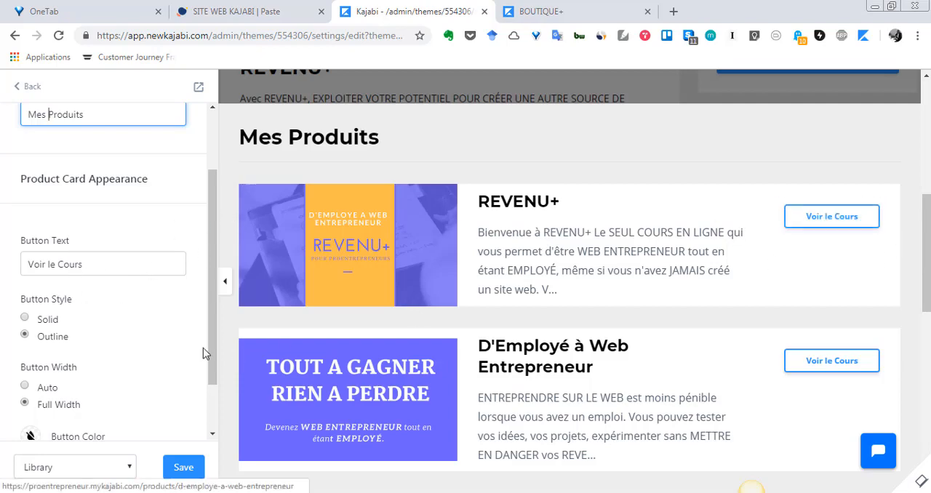
left_click(99, 265)
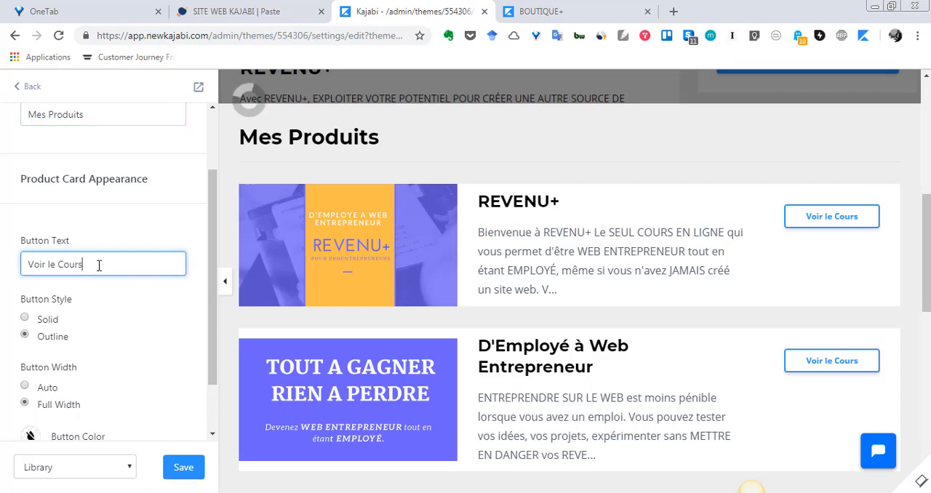
scroll(99, 266, "down", 1)
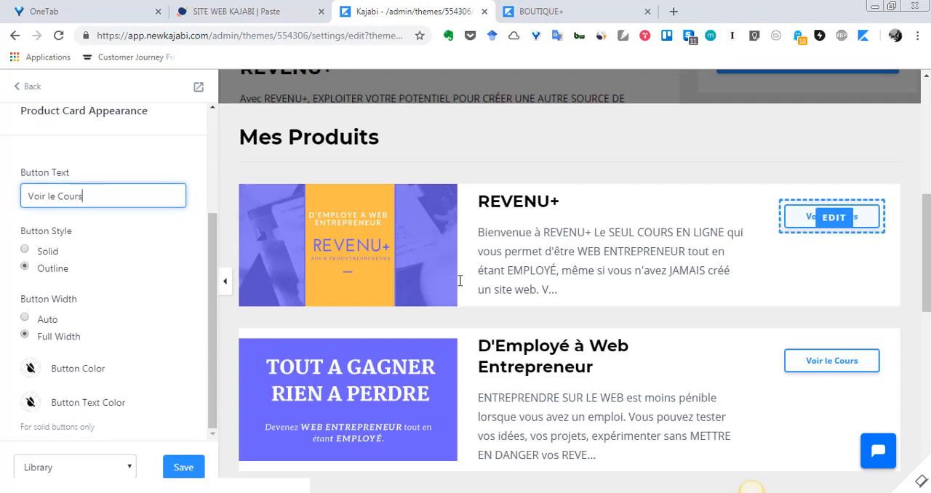
left_click(40, 256)
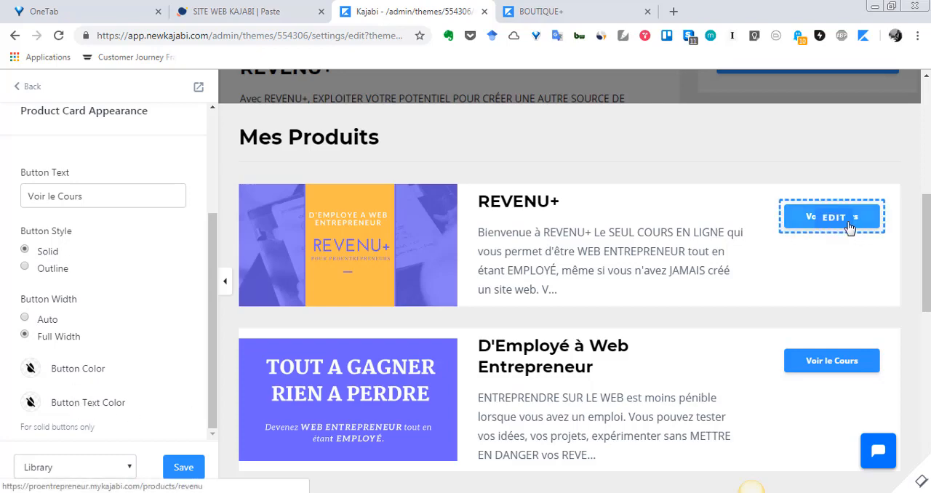
left_click(26, 372)
left_click(41, 265)
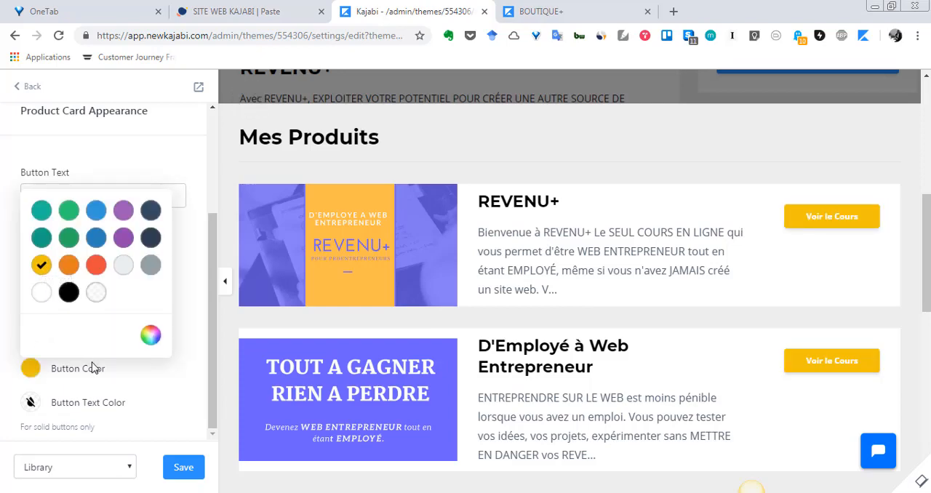
left_click(184, 171)
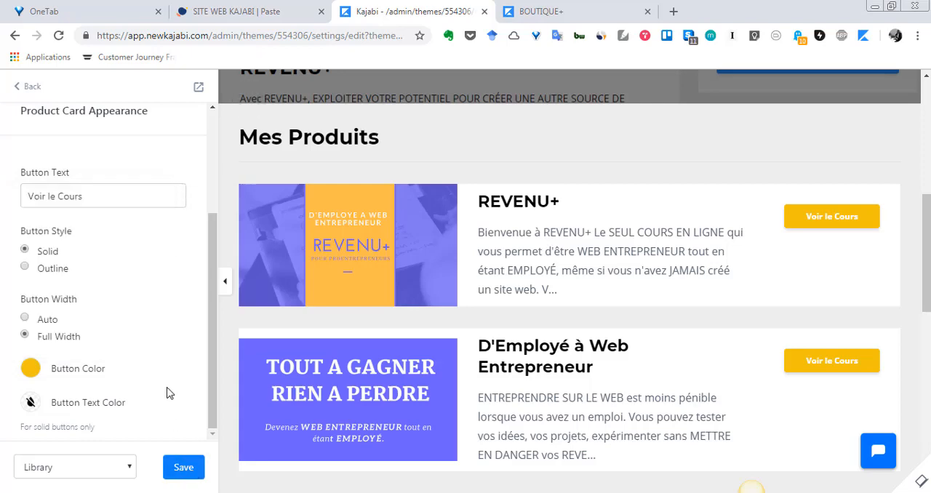
Step: Check the Products heading and Product Card Appearance settings, and save the Library page changes
scroll(167, 391, "up", 2)
scroll(166, 391, "up", 1)
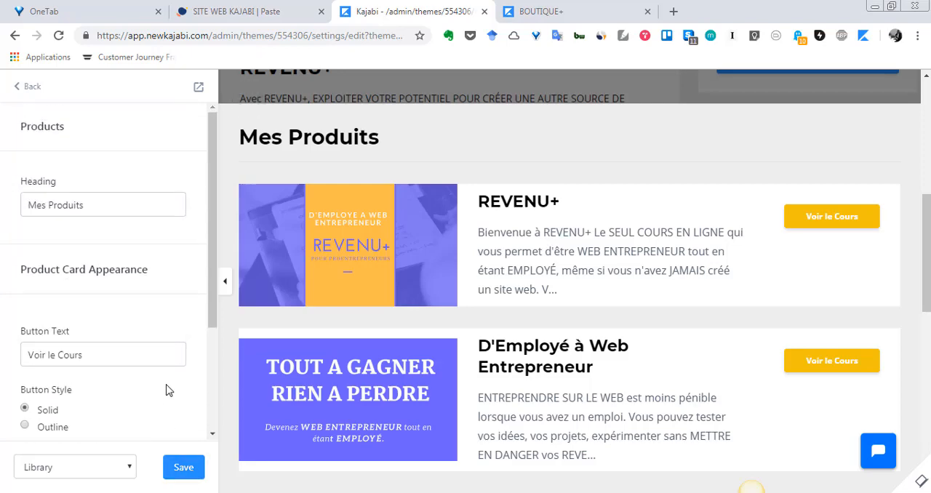
scroll(166, 390, "down", 3)
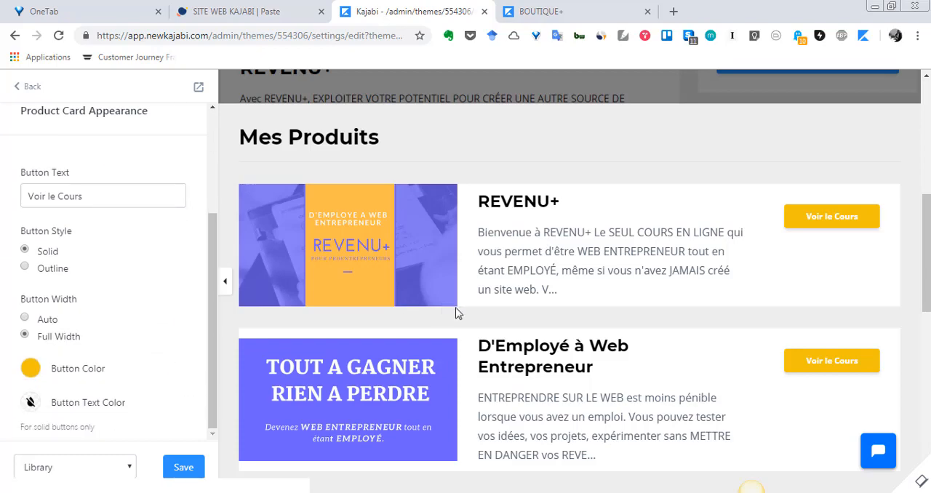
scroll(98, 340, "up", 3)
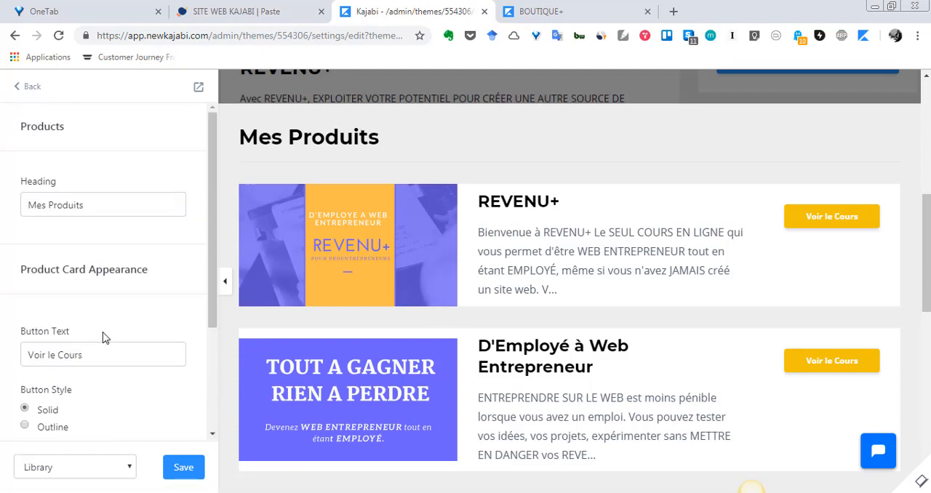
left_click(185, 468)
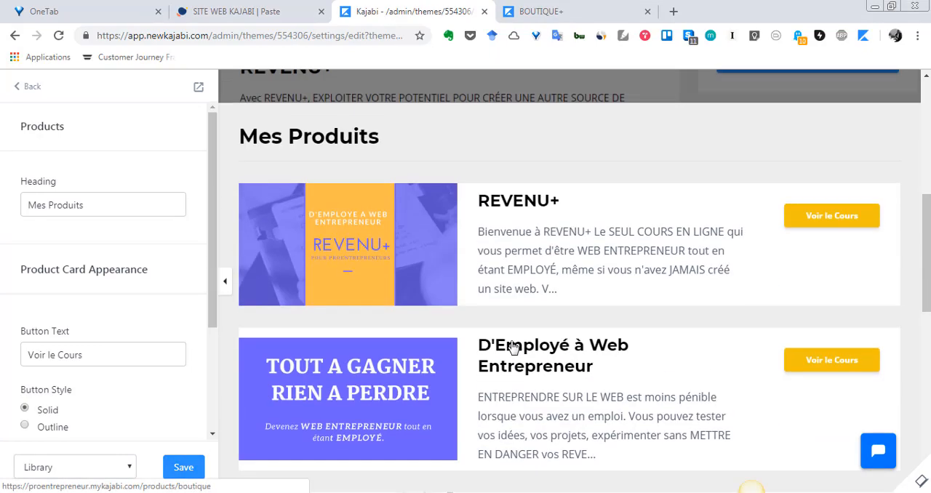
Step: Look through the Library preview from the hero and product cards down to the recommended courses
scroll(512, 348, "down", 9)
scroll(513, 348, "up", 5)
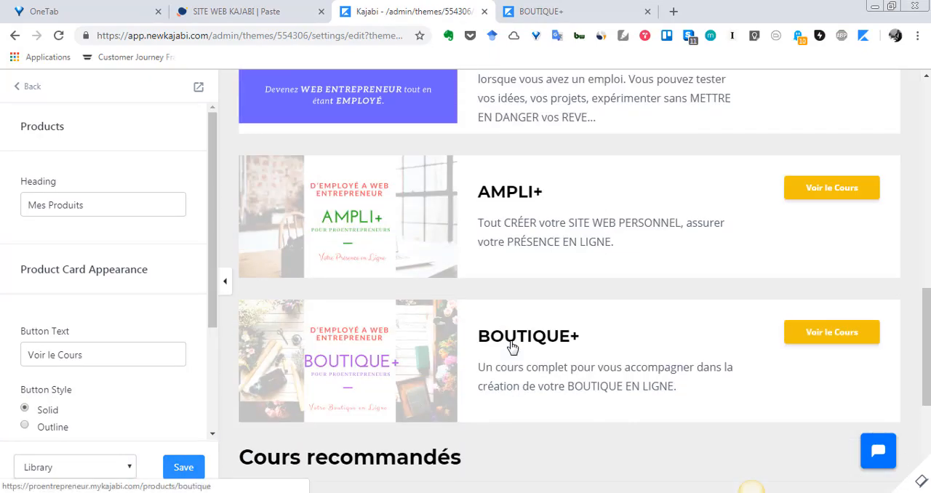
scroll(513, 348, "up", 4)
scroll(511, 342, "up", 3)
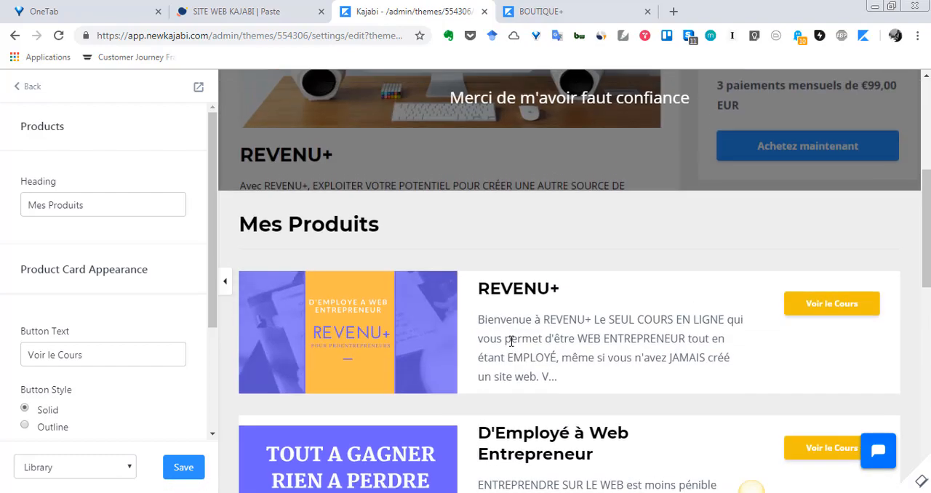
scroll(511, 342, "up", 2)
scroll(513, 347, "down", 2)
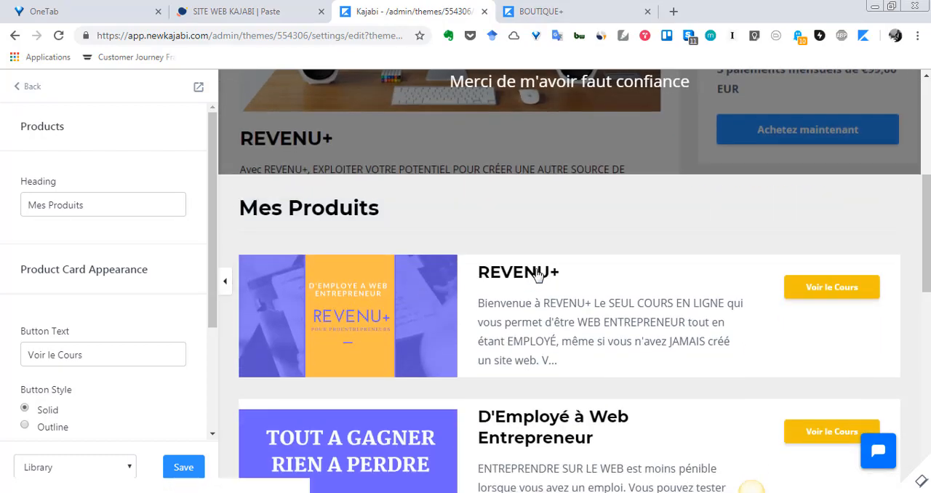
scroll(519, 332, "down", 1)
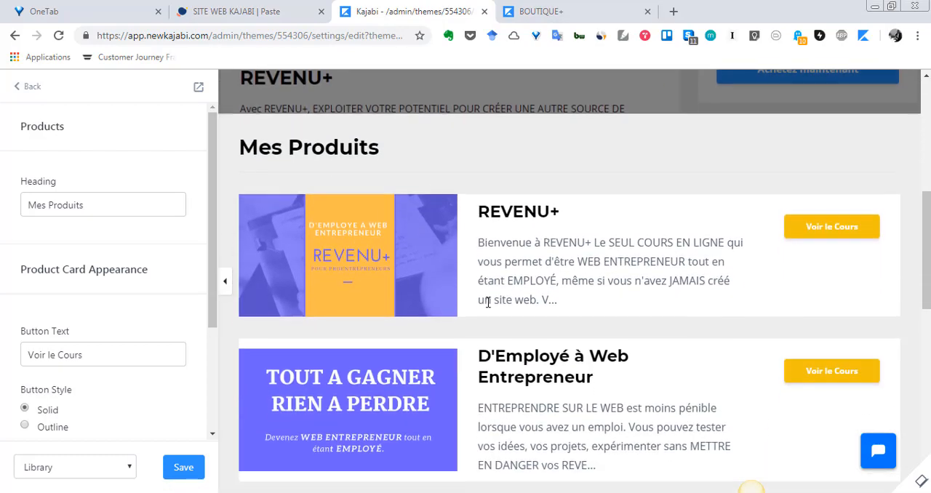
scroll(488, 306, "up", 4)
scroll(487, 307, "down", 4)
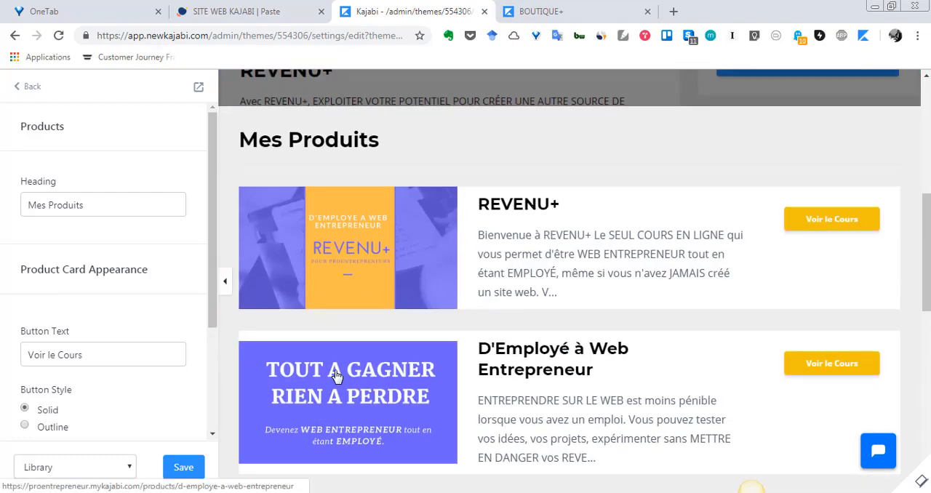
scroll(427, 336, "down", 3)
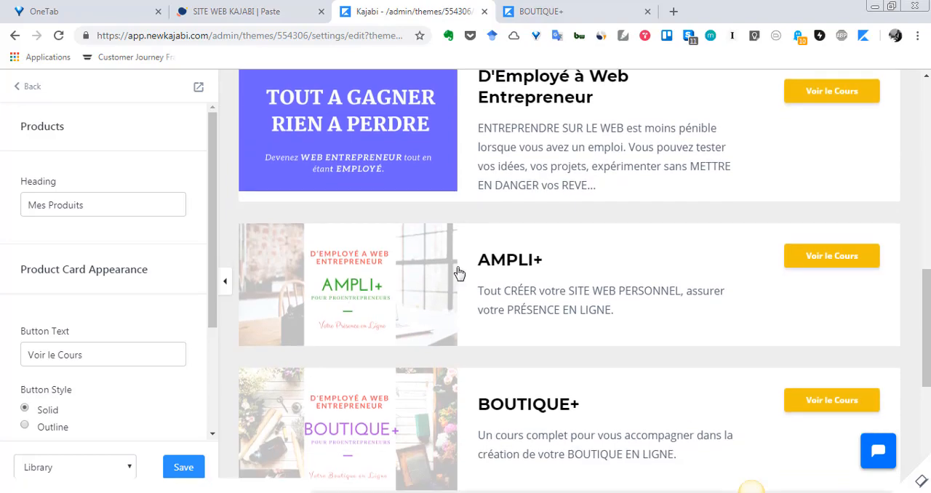
scroll(456, 270, "down", 5)
scroll(423, 293, "up", 4)
scroll(422, 291, "up", 1)
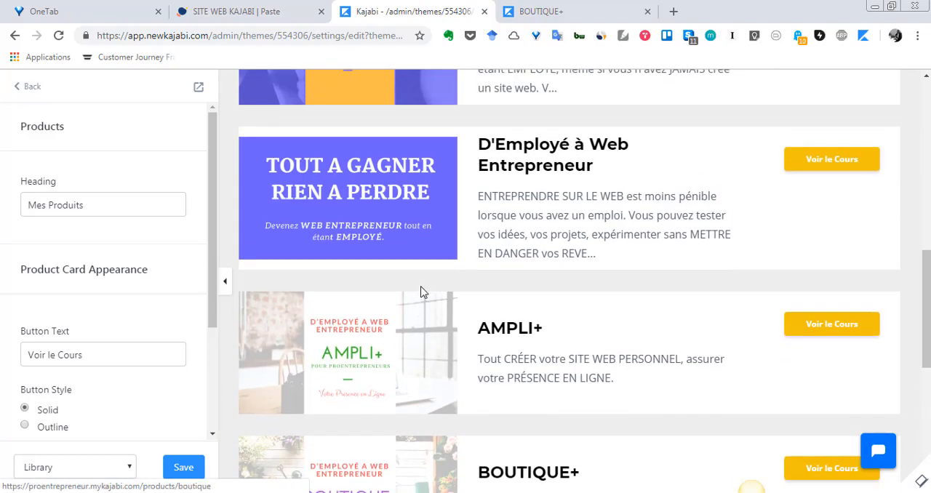
scroll(420, 291, "down", 5)
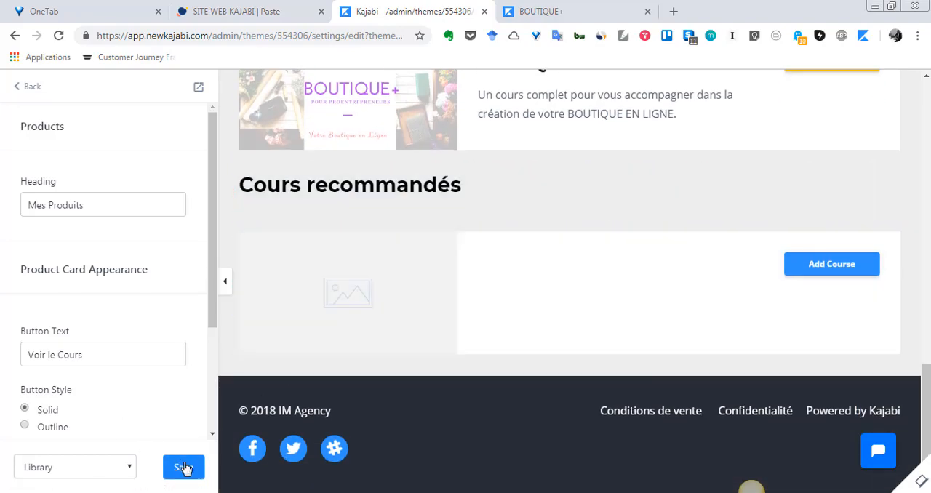
Step: Save the Library page again and return to the list of page sections
left_click(184, 469)
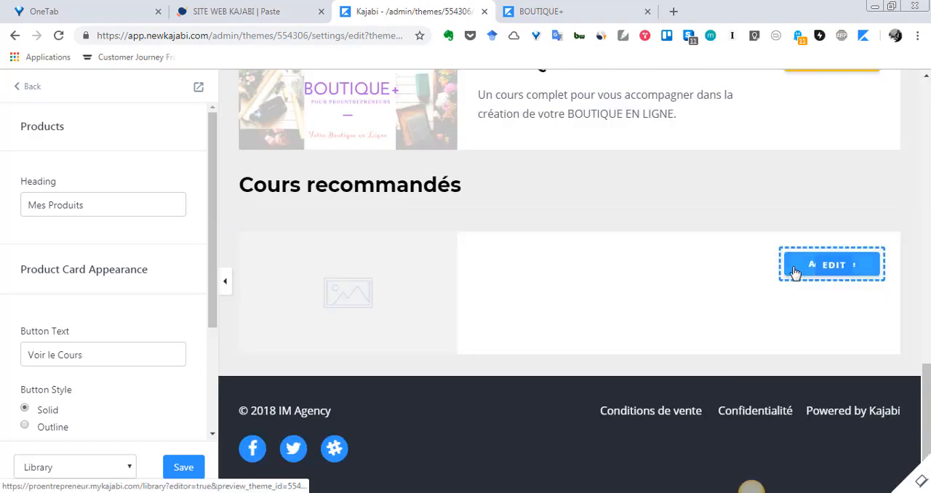
left_click(22, 88)
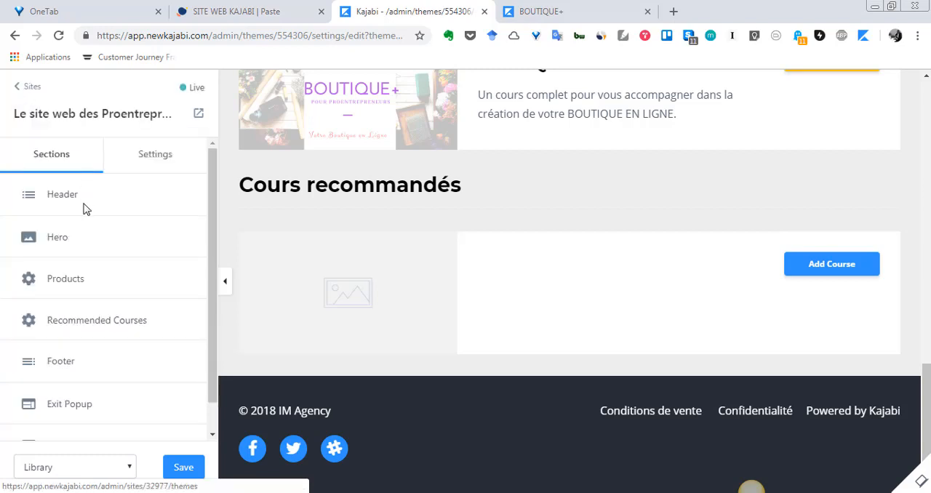
scroll(84, 218, "down", 1)
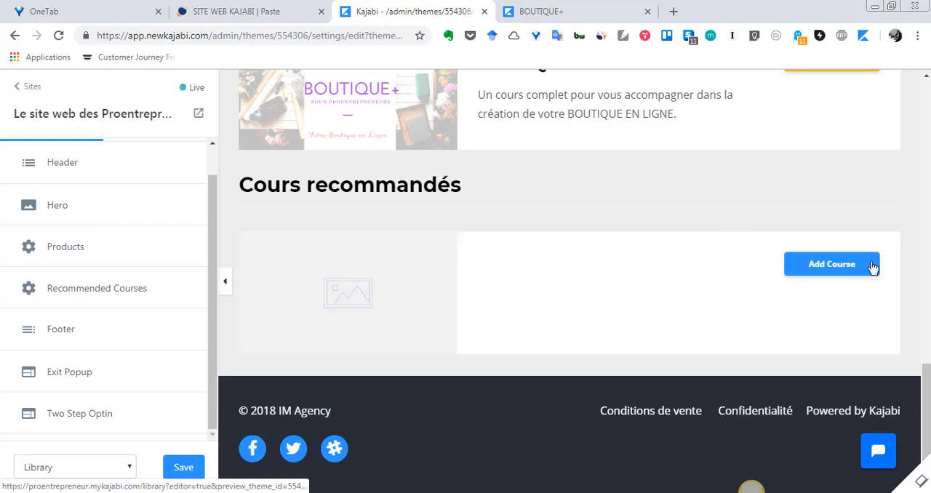
Step: Open the recommended course block's settings, look over the courses on offer, and return to the sections without choosing one
left_click(800, 267)
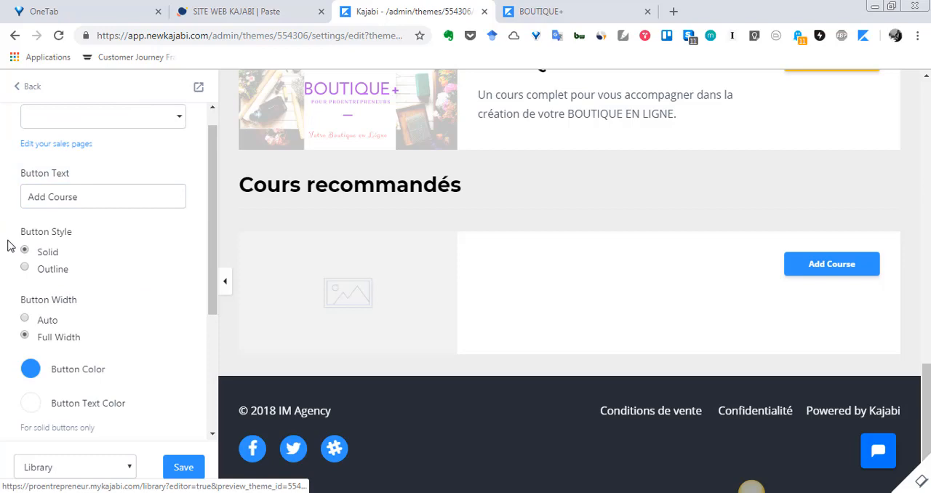
scroll(22, 287, "up", 1)
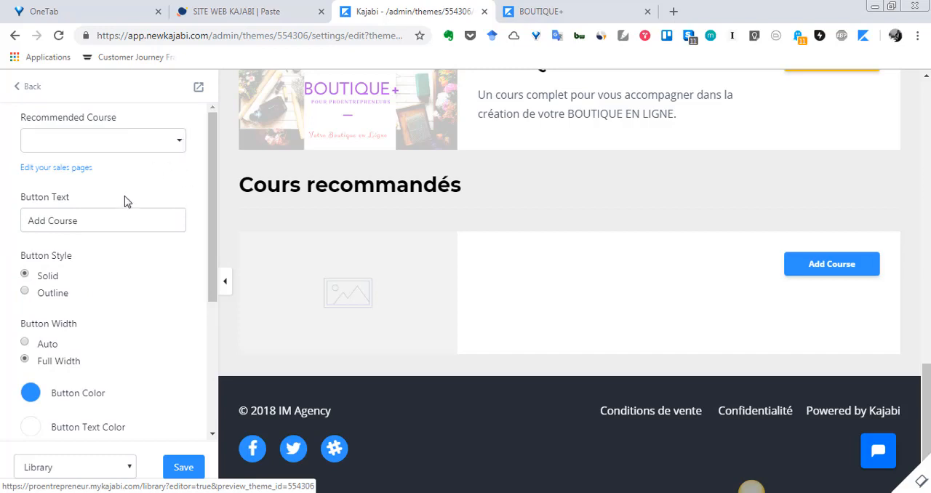
left_click(179, 145)
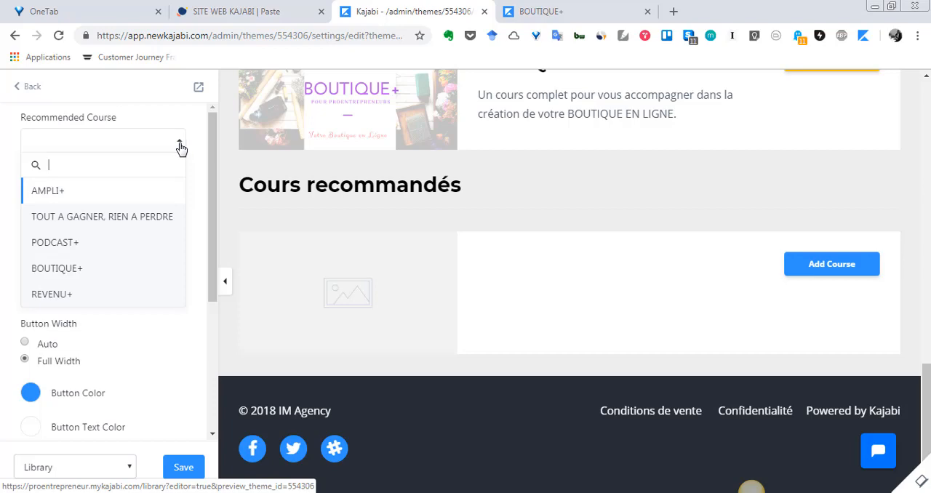
left_click(196, 237)
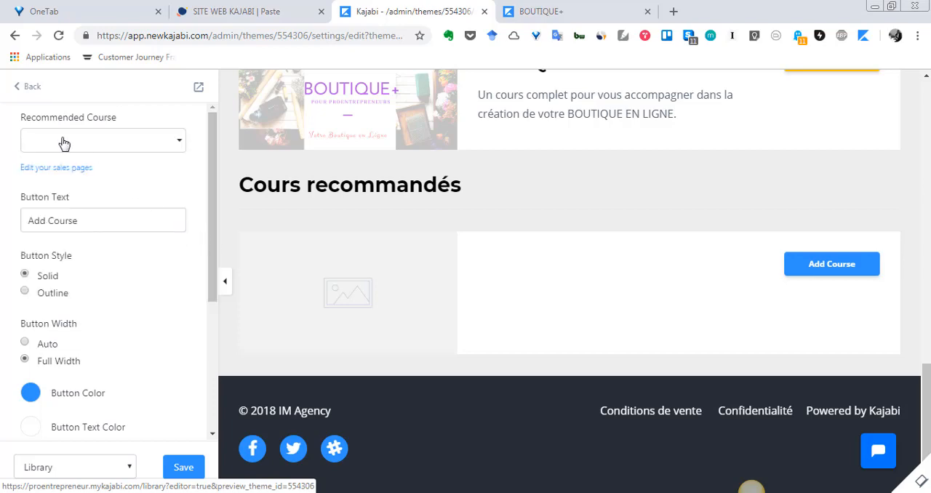
left_click(19, 88)
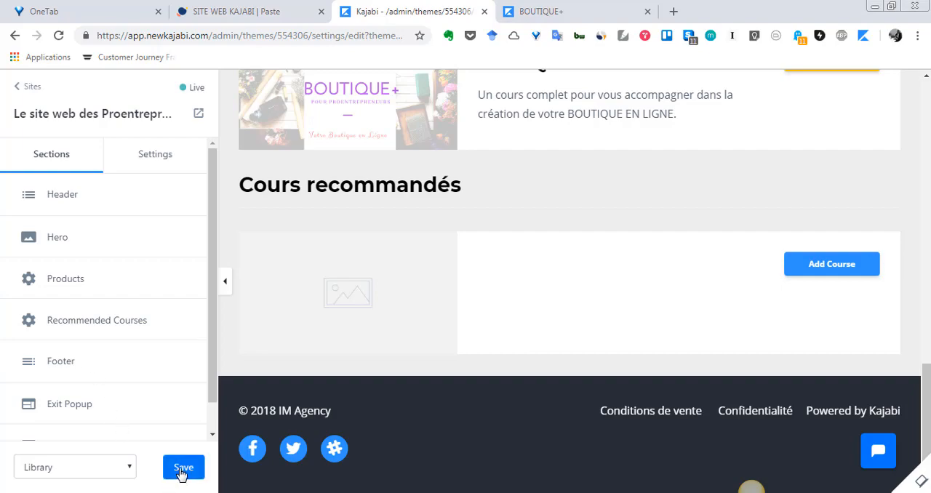
Step: Review the Hero section's title, text and Section Appearance settings, and return to the list of sections
left_click(62, 242)
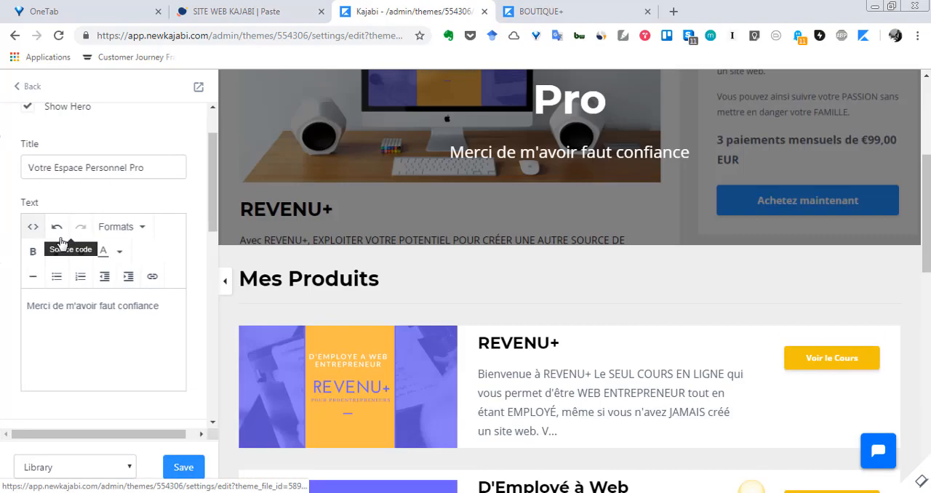
scroll(109, 306, "up", 1)
scroll(104, 253, "down", 4)
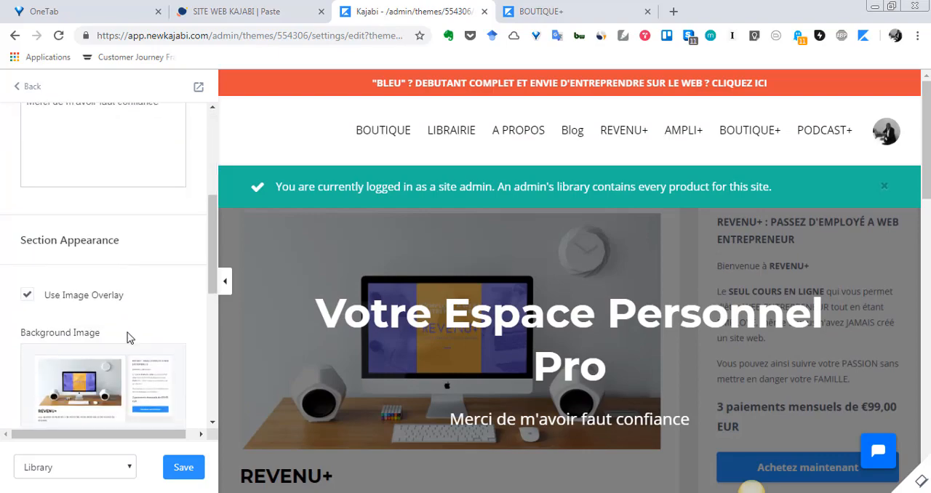
scroll(109, 328, "up", 5)
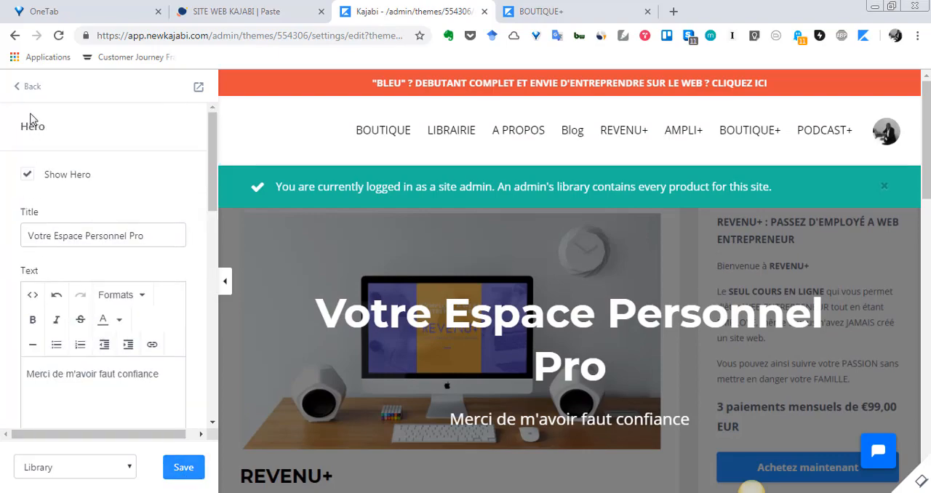
left_click(23, 91)
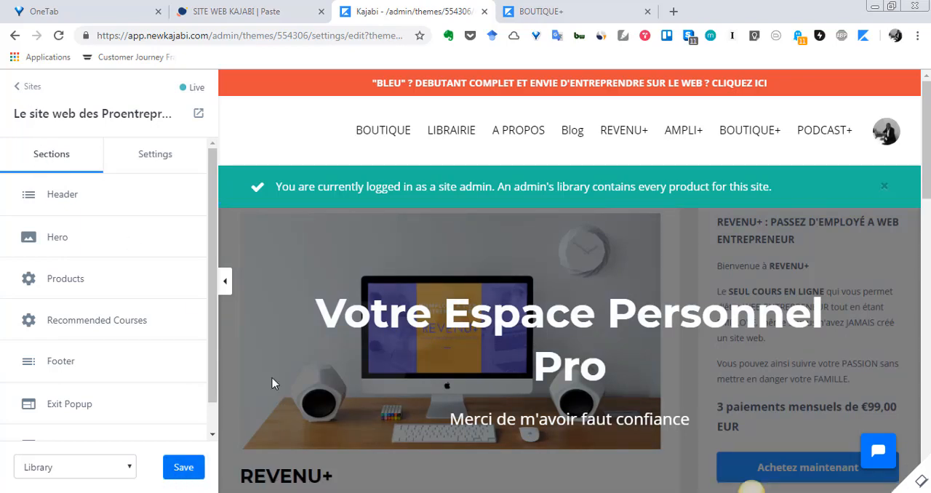
Step: Save the Library page, leave the theme editor, and open the website's Design overview
scroll(176, 369, "down", 1)
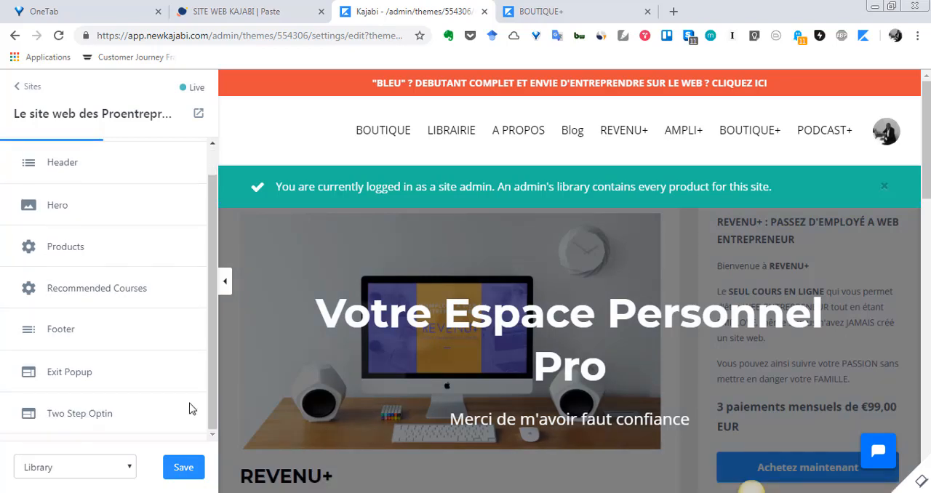
left_click(183, 469)
left_click(21, 90)
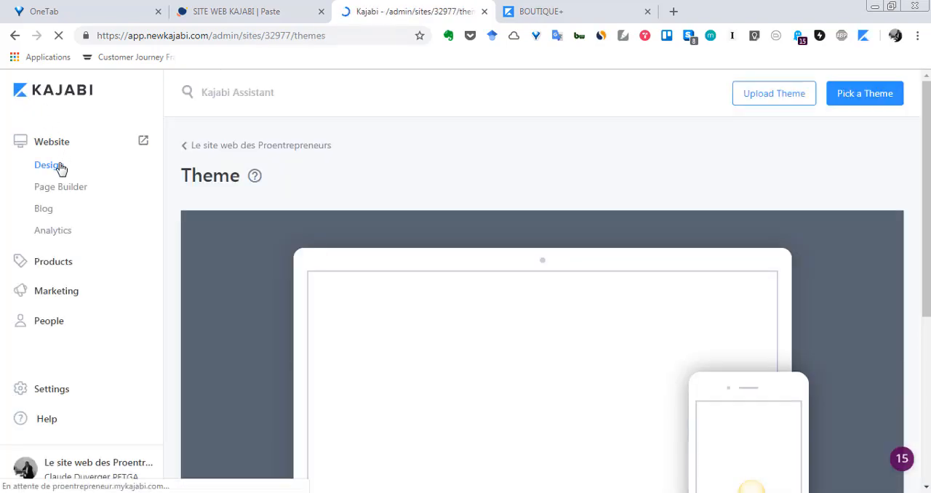
left_click(61, 168)
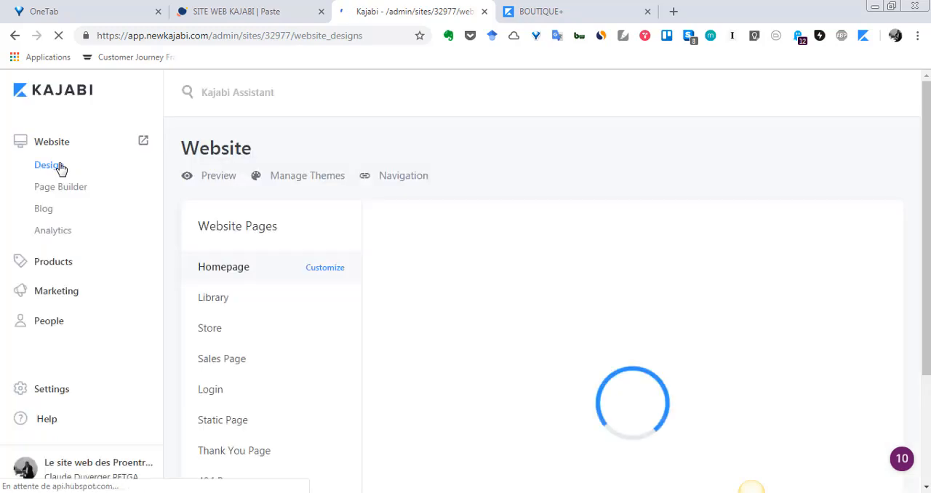